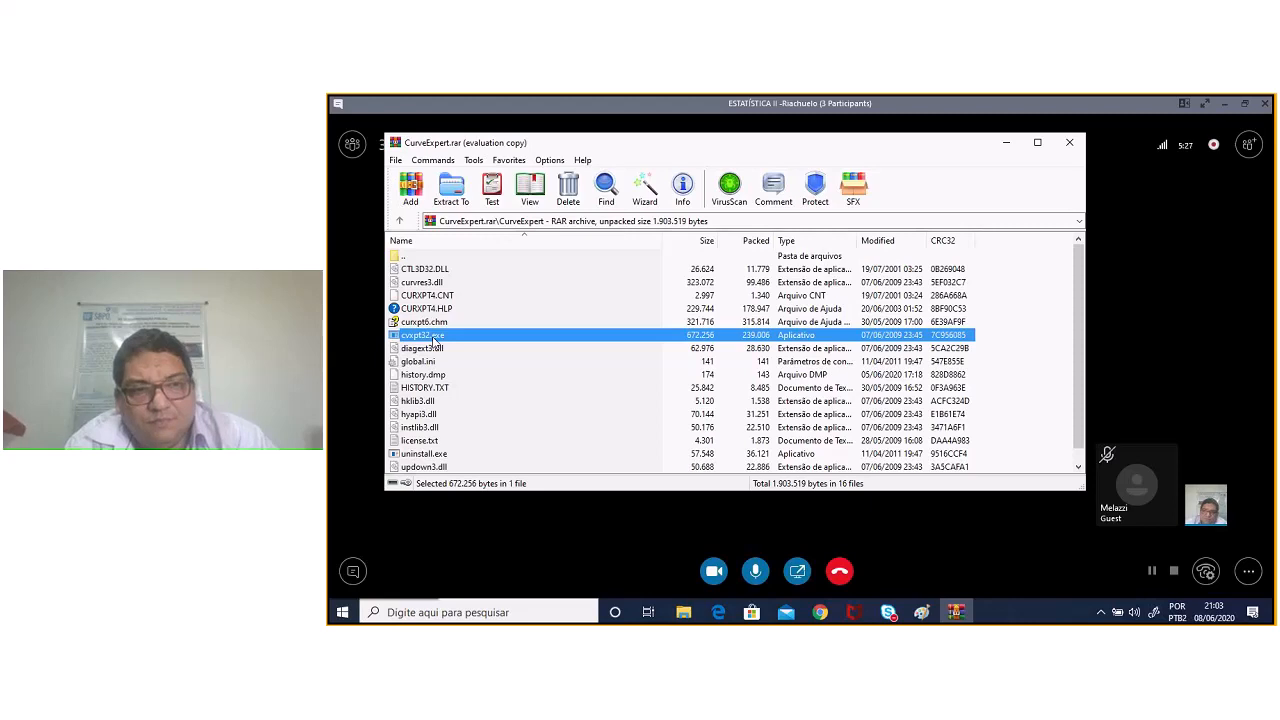
Step: Launch cvxpt32.exe from the CurveExpert archive and maximize the program window
double_click(432, 340)
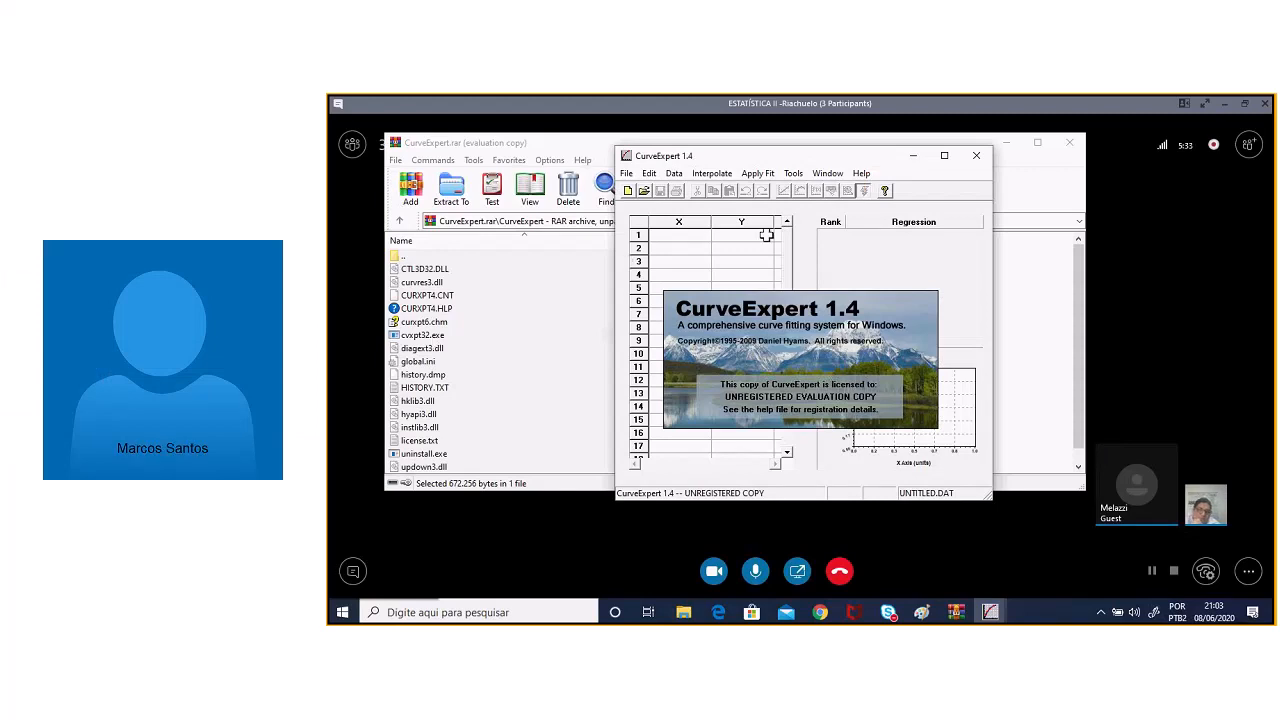
left_click(945, 157)
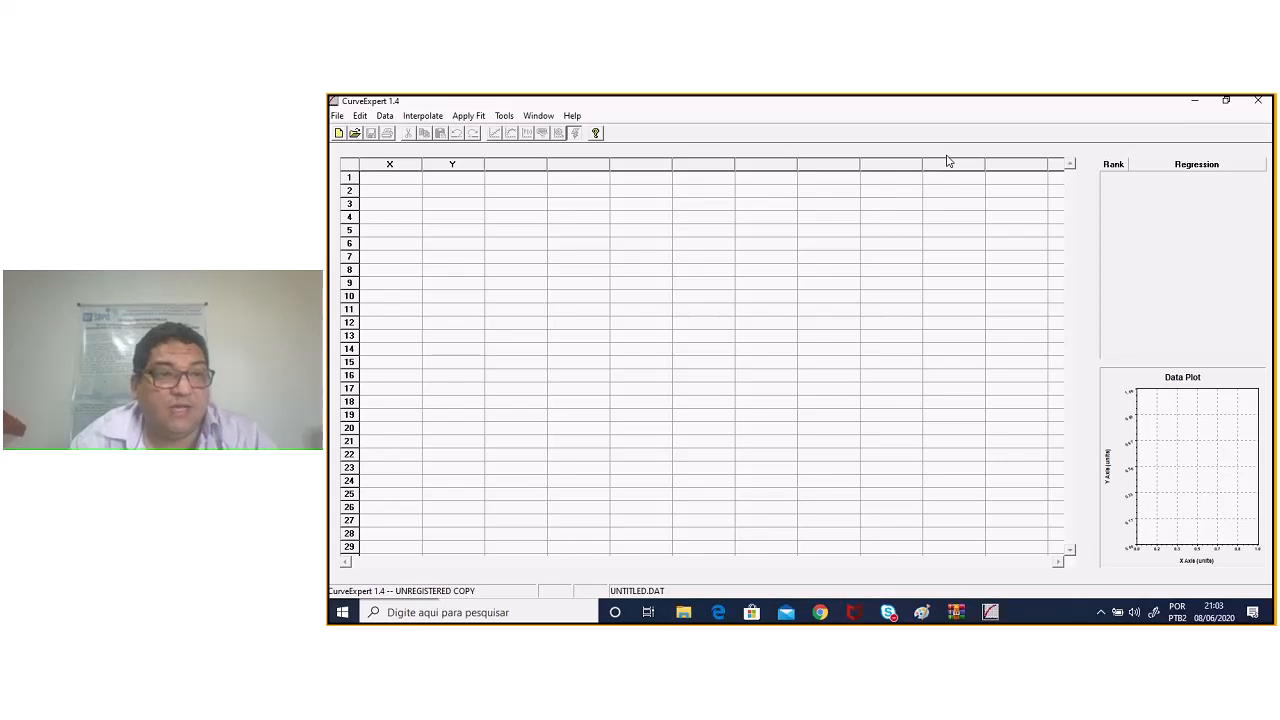
Step: Enter the first two data pairs in the worksheet: X 56, Y 147 in row 1 and X 42, Y 125 in row 2
left_click(397, 183)
type("56")
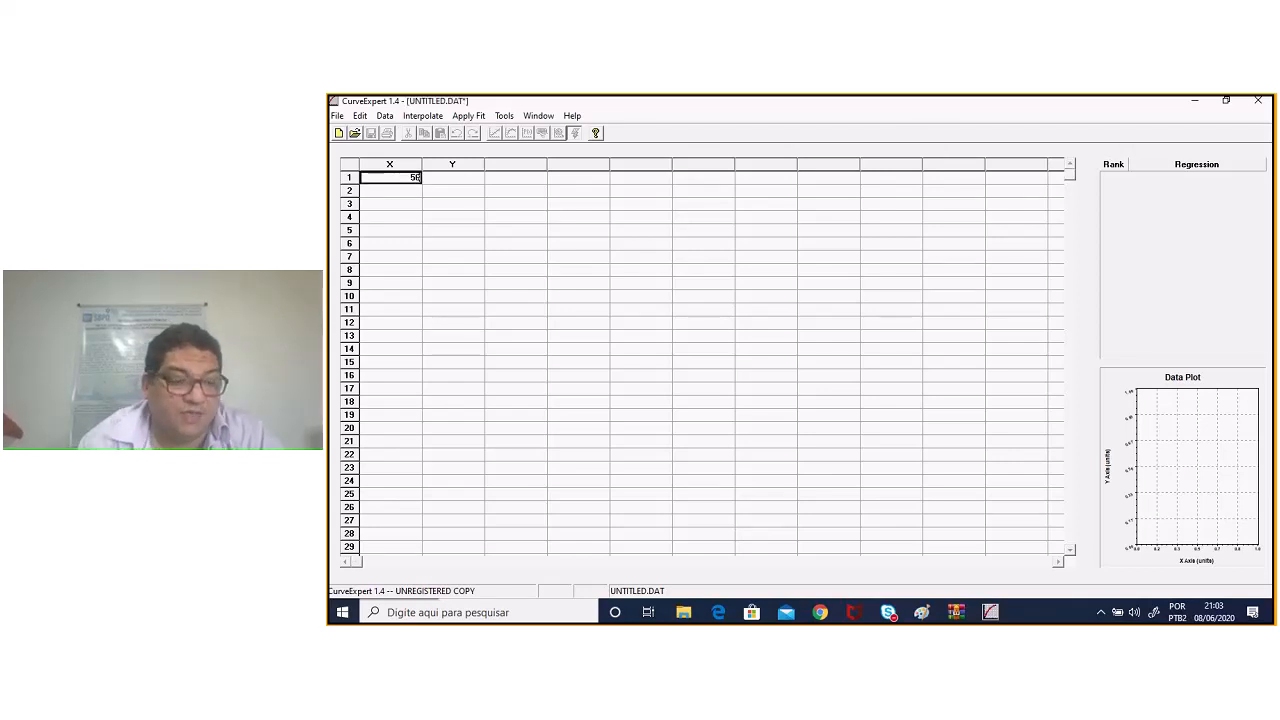
left_click(457, 177)
type("14")
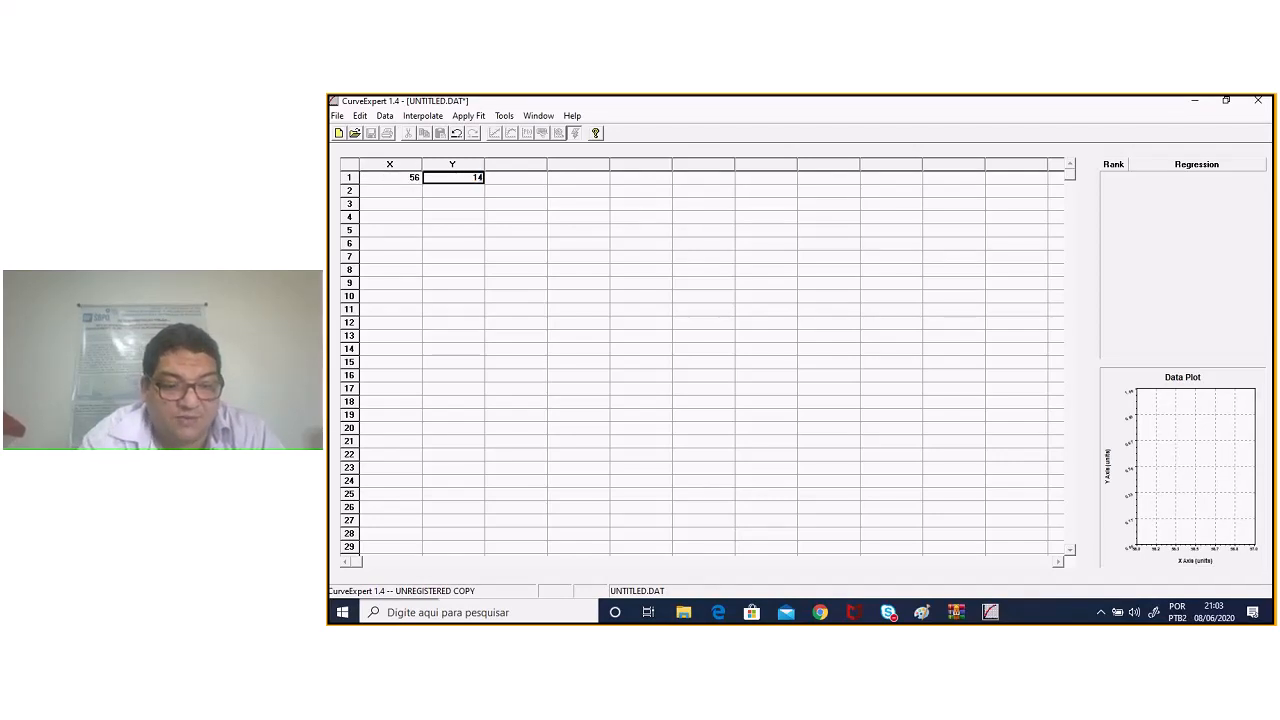
type("7")
left_click(412, 194)
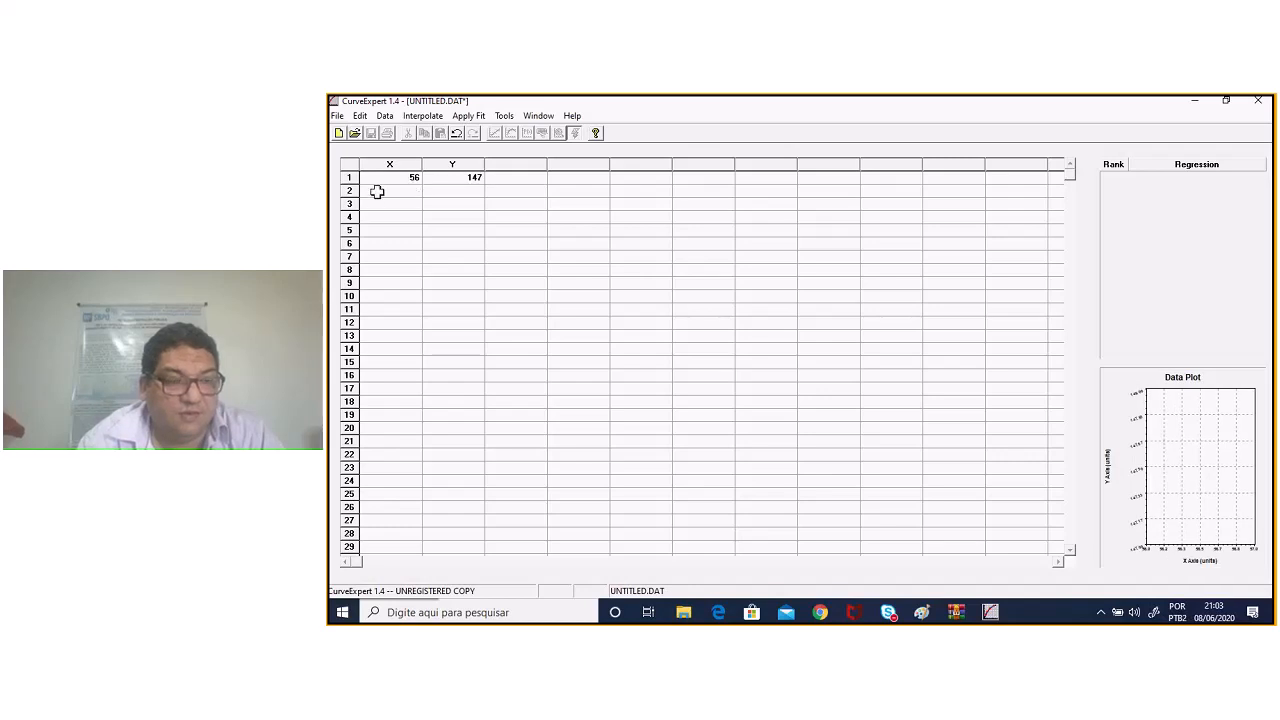
left_click(377, 191)
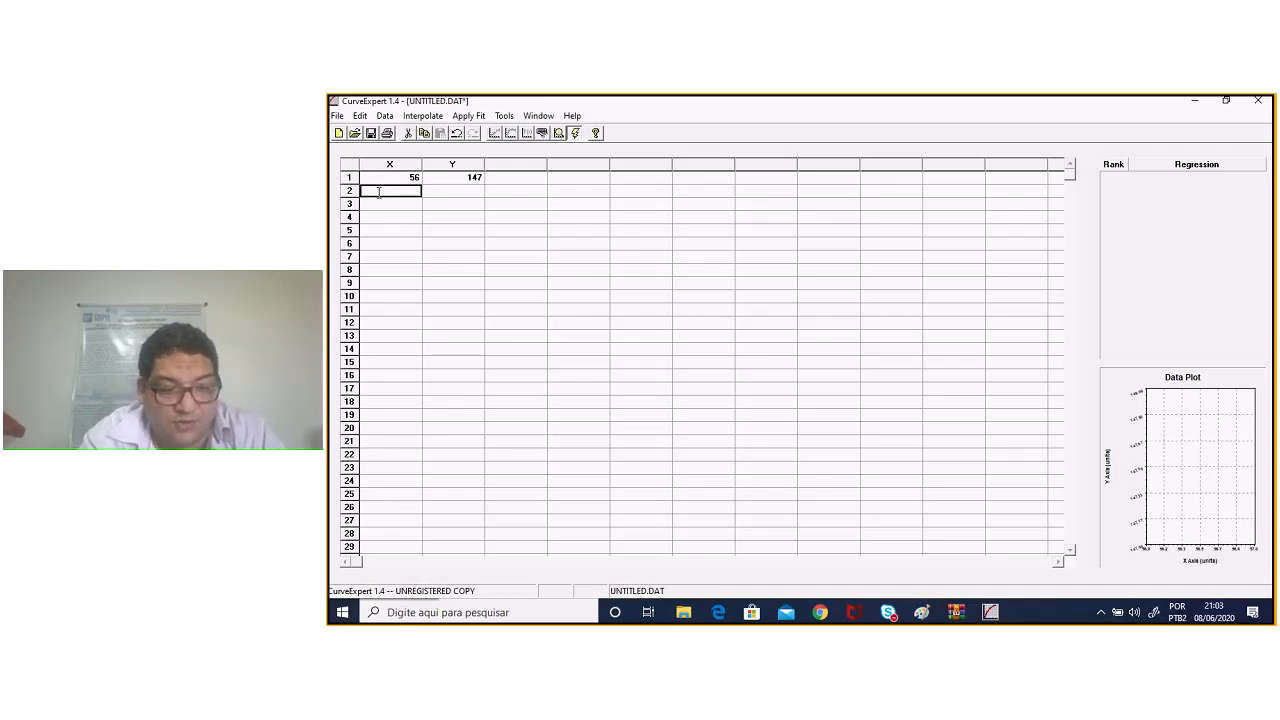
type("42")
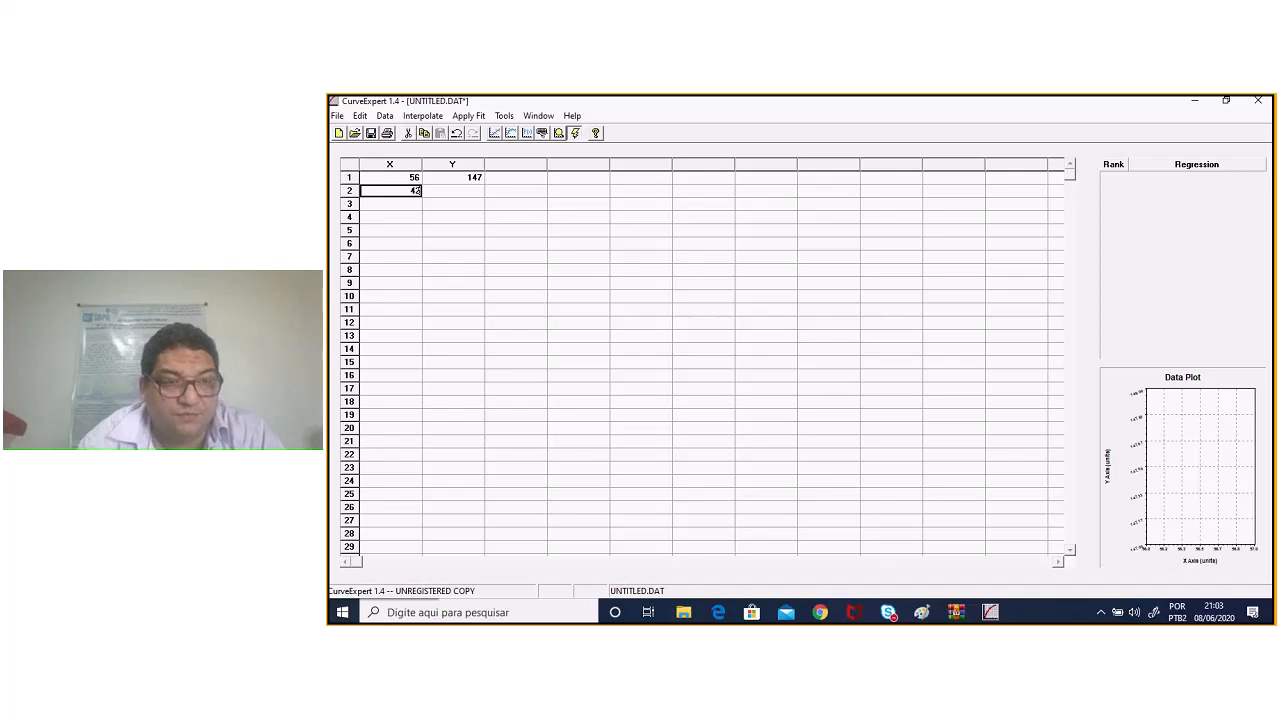
left_click(452, 189)
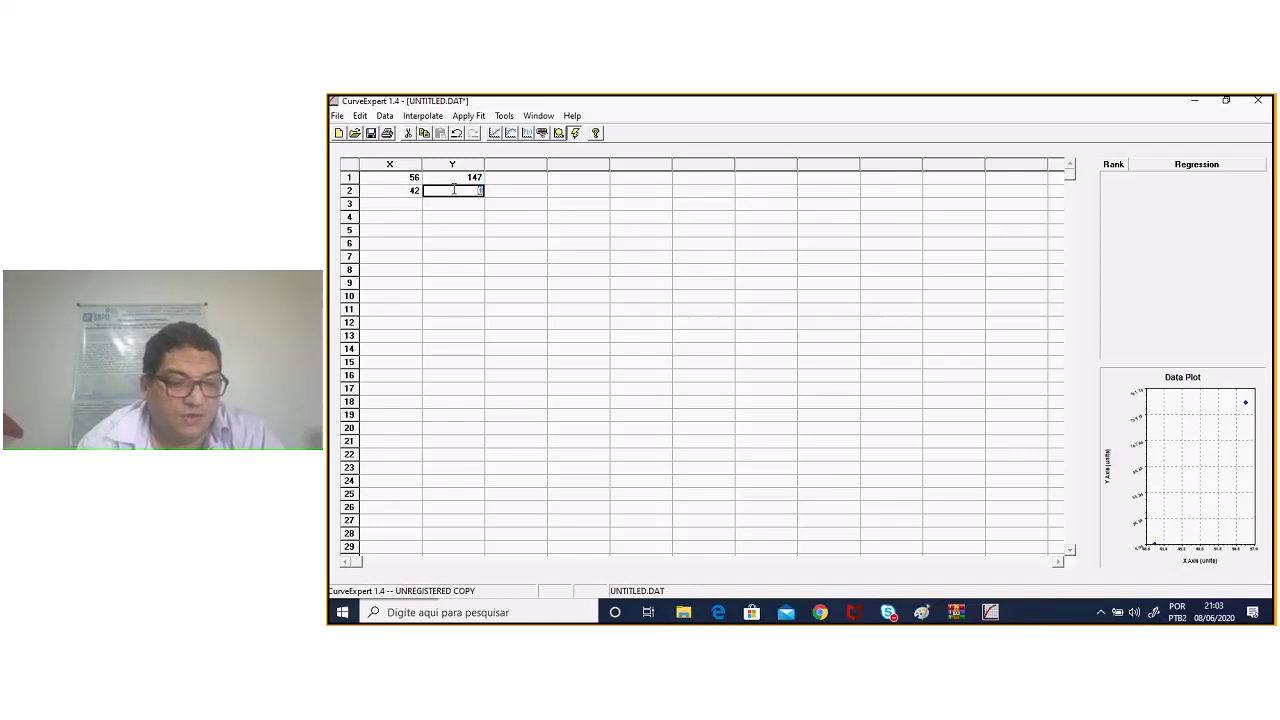
type("125")
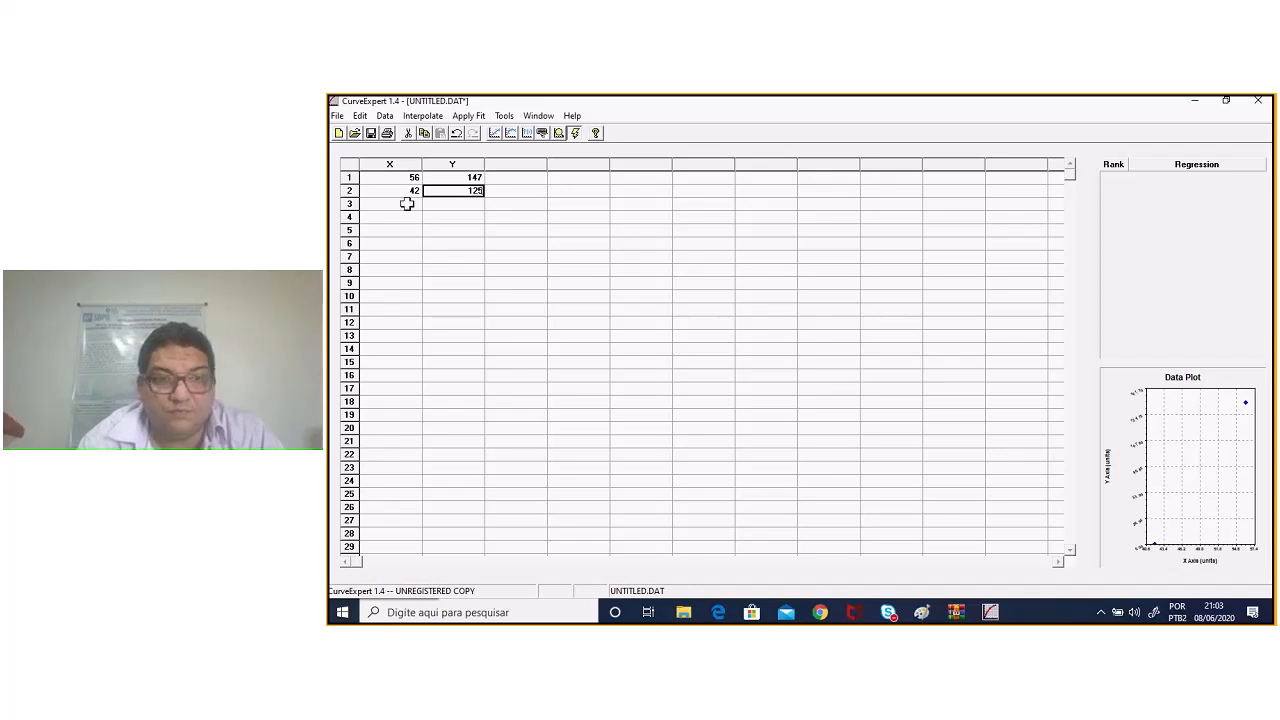
key("Return")
Step: Add the data pairs X 72, Y 160 in row 3 and X 36, Y 118 in row 4
left_click(407, 203)
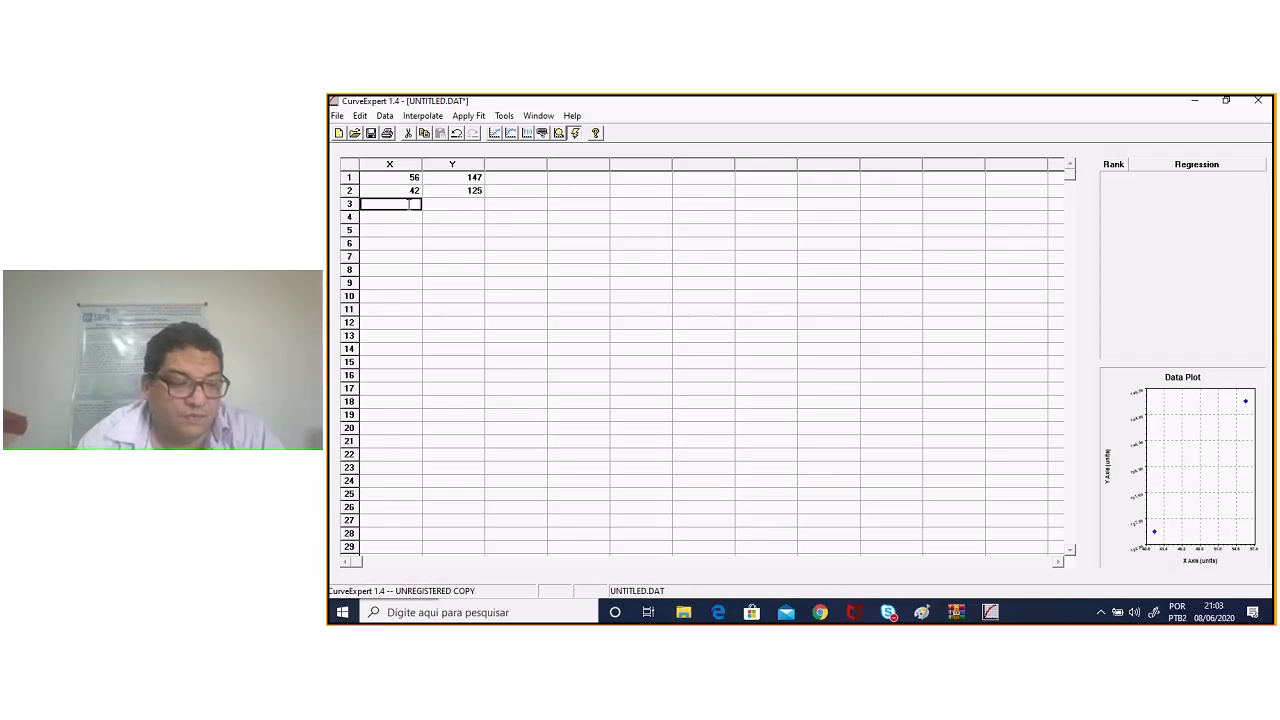
type("72")
left_click(463, 206)
type("1")
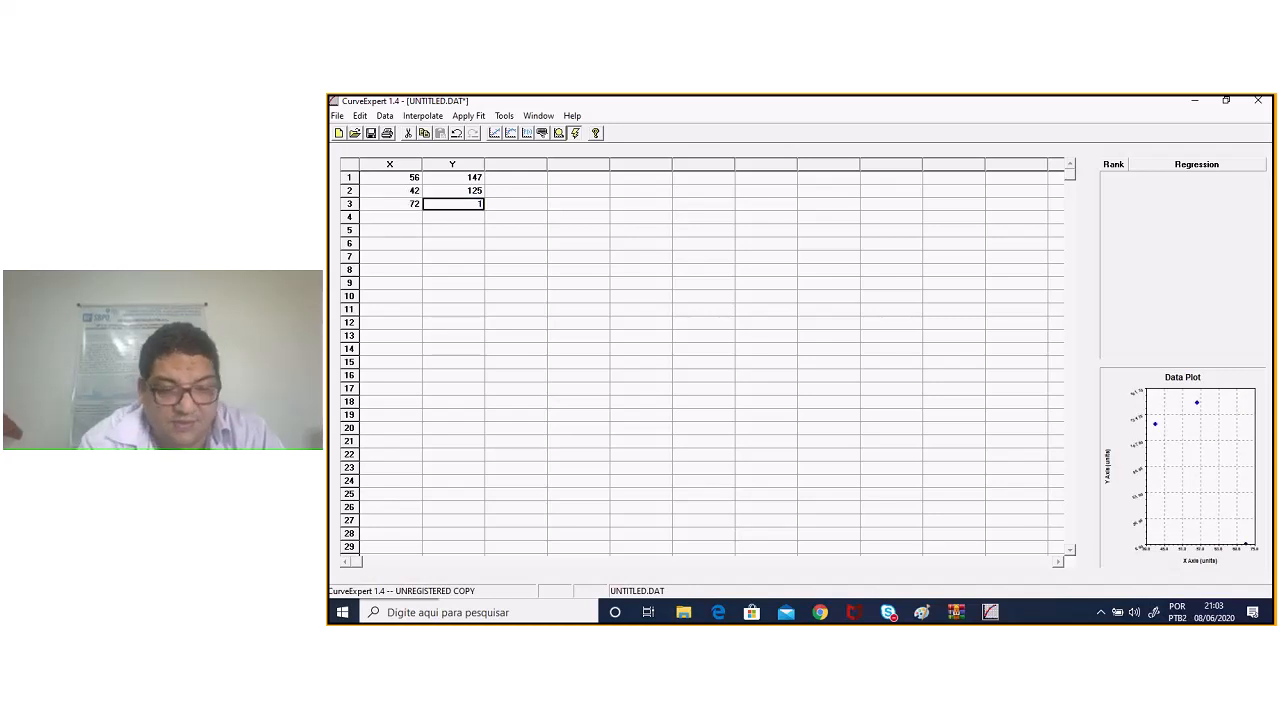
type("60")
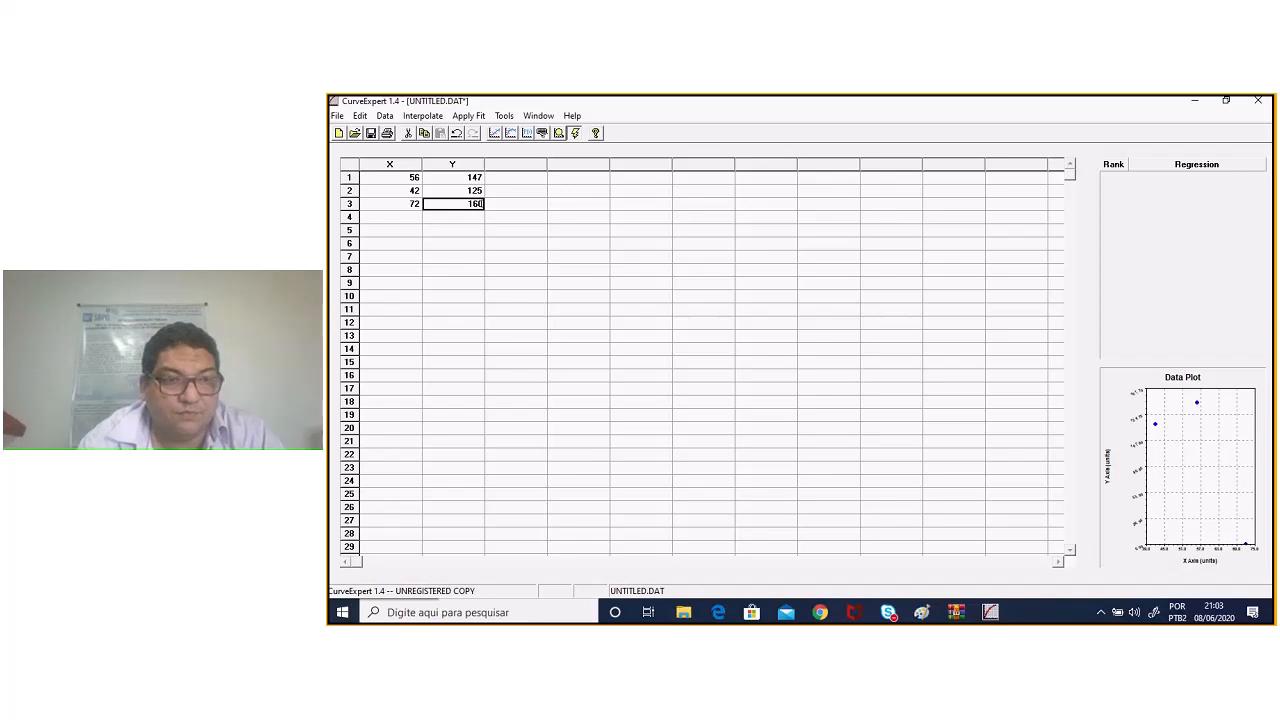
key("Return")
left_click(419, 217)
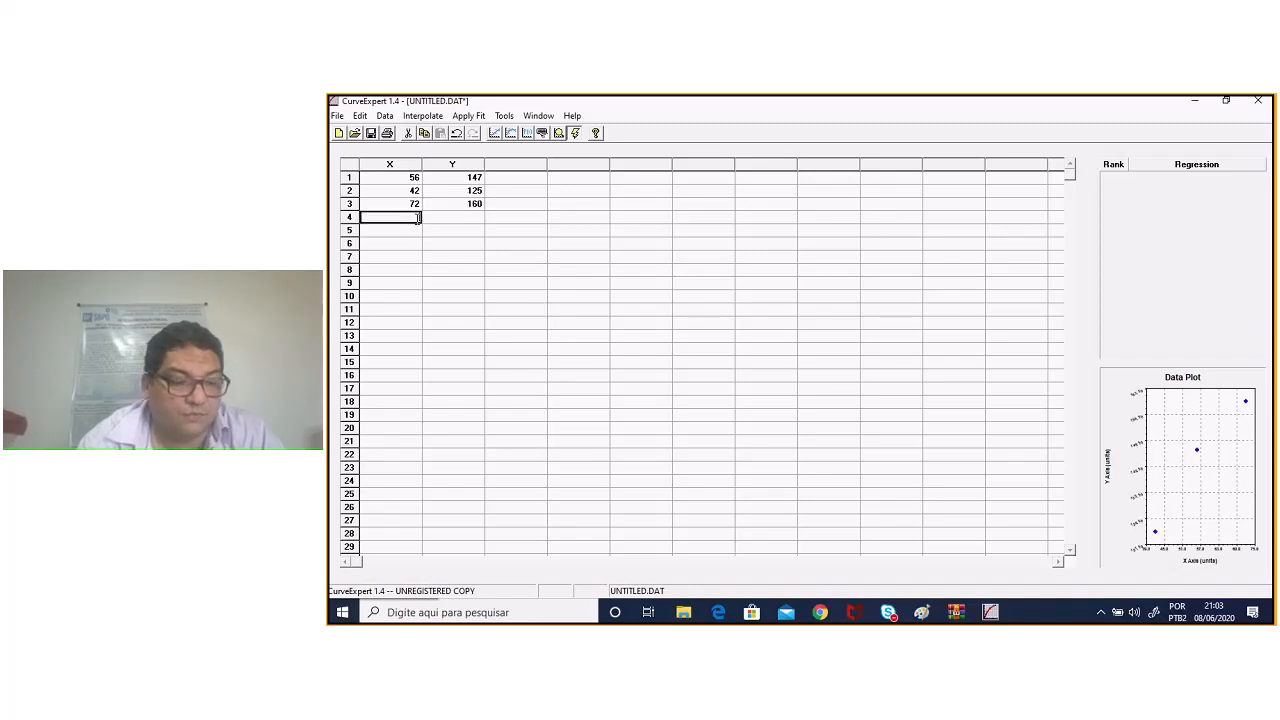
type("36")
left_click(458, 217)
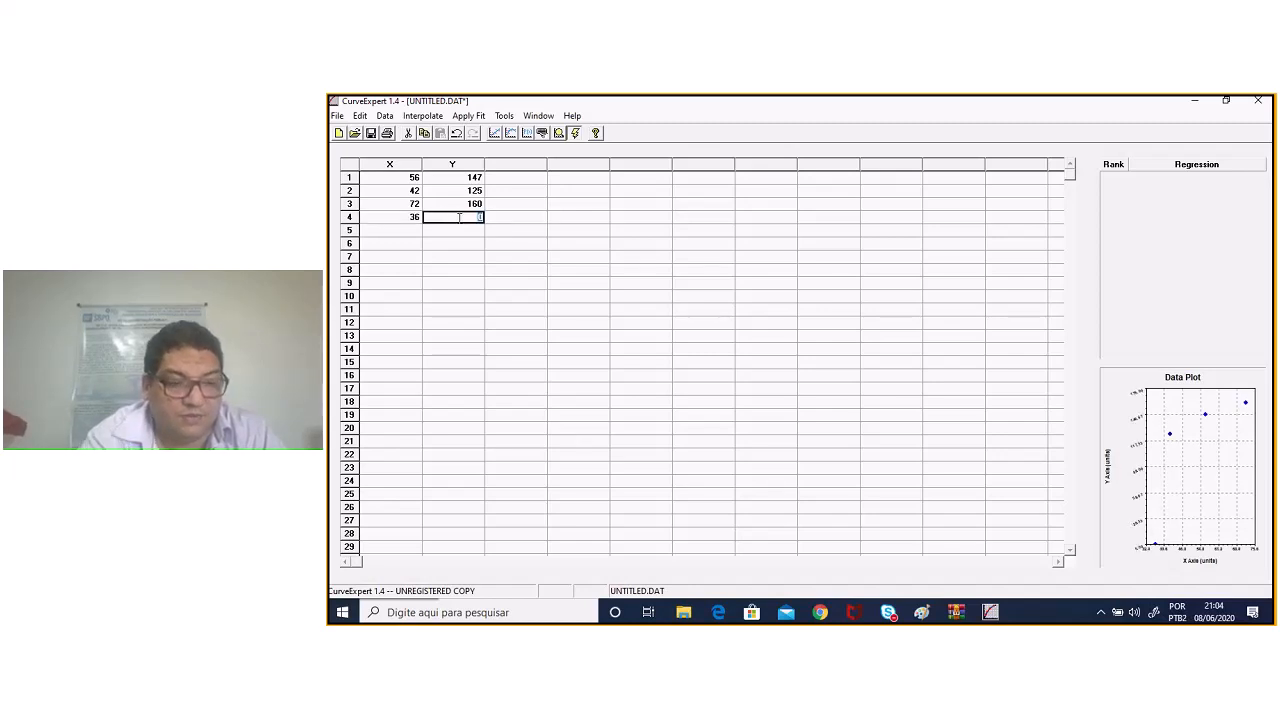
type("118")
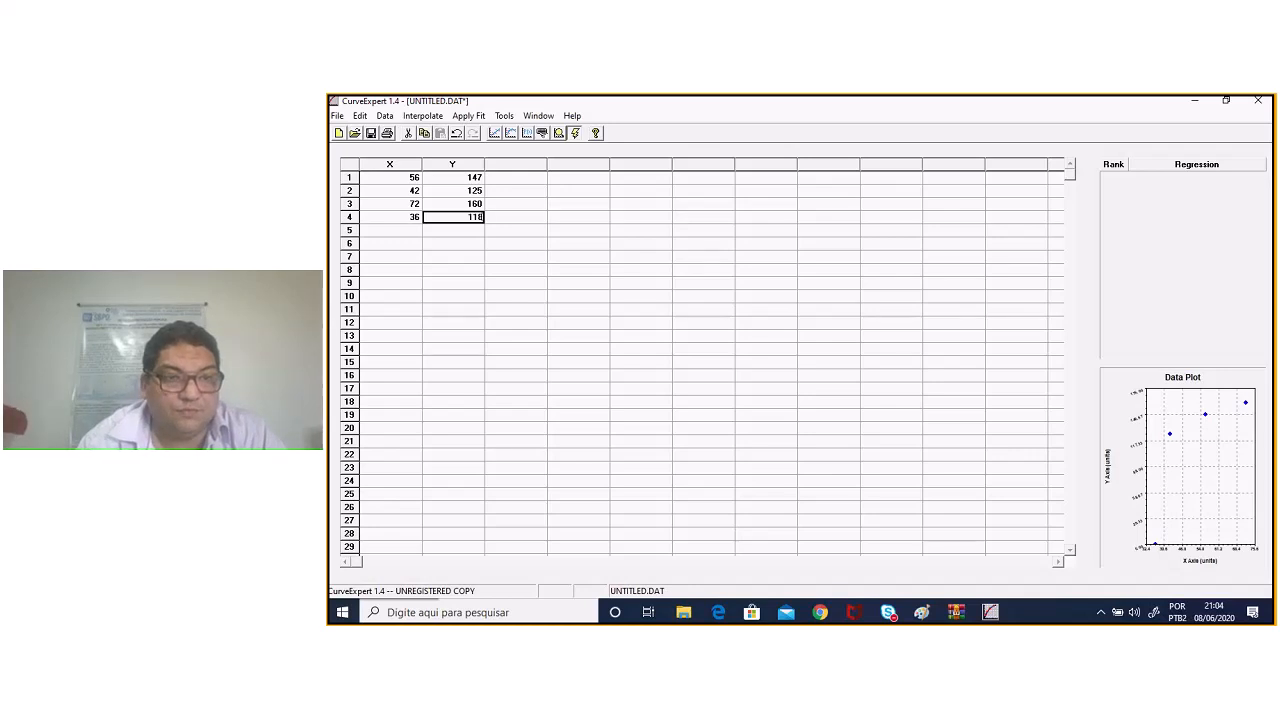
left_click(410, 231)
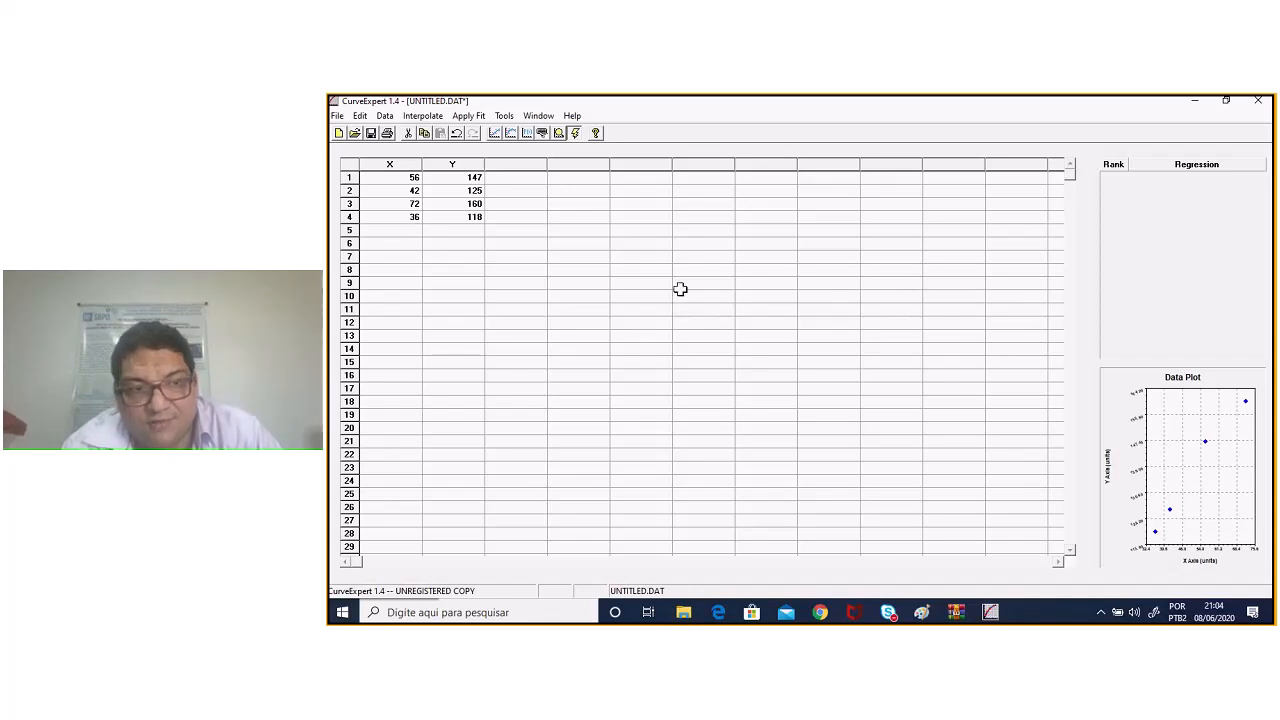
Step: Enter X 63 and Y 149 as the data pair in row 5
left_click(410, 231)
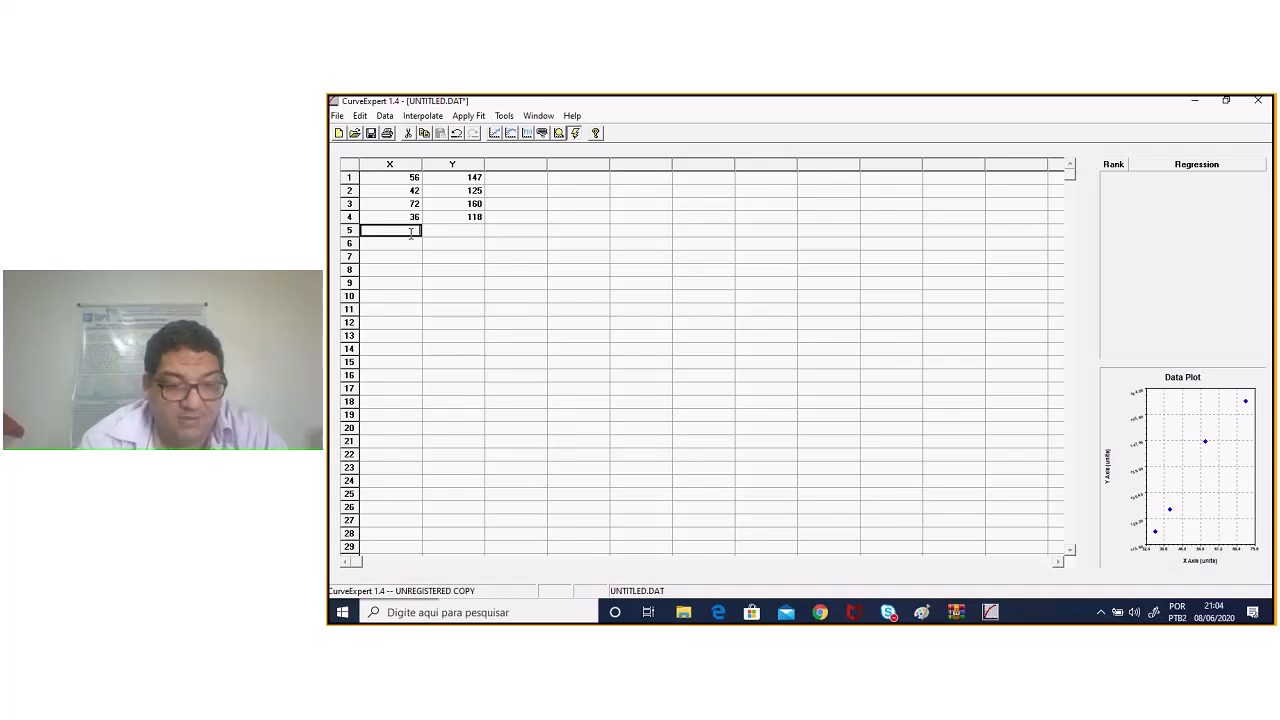
type("63")
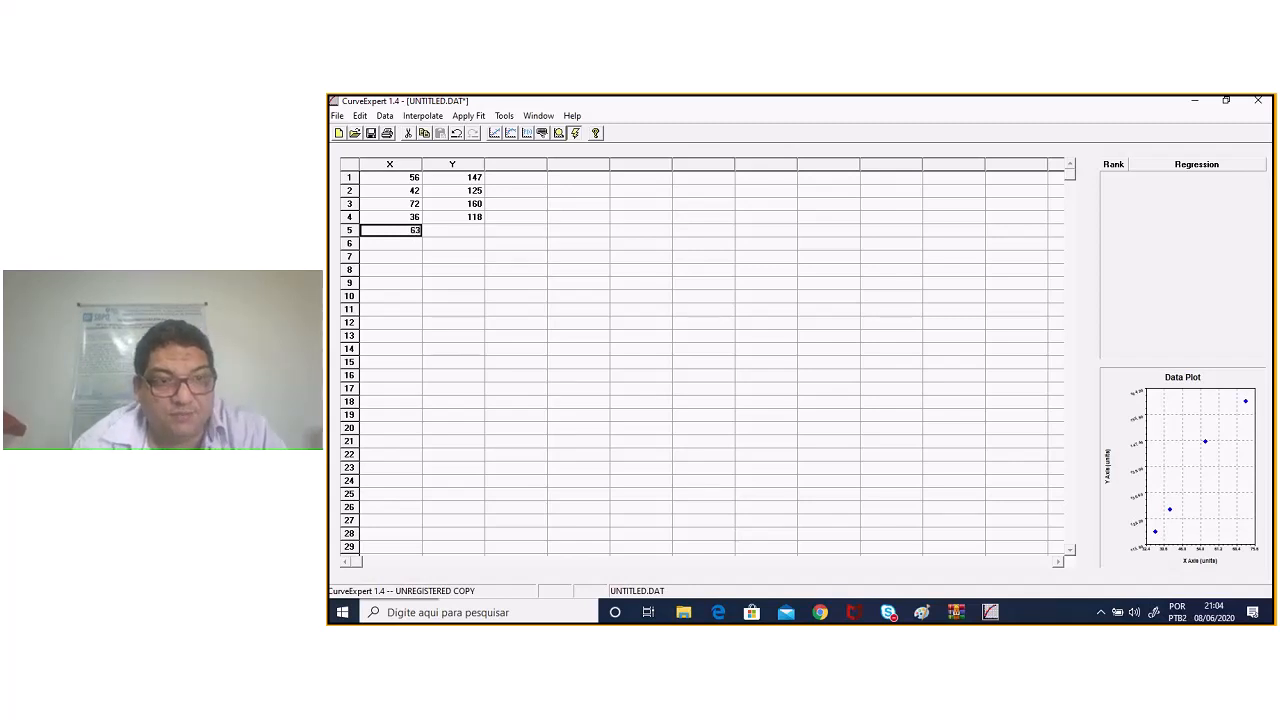
left_click(451, 233)
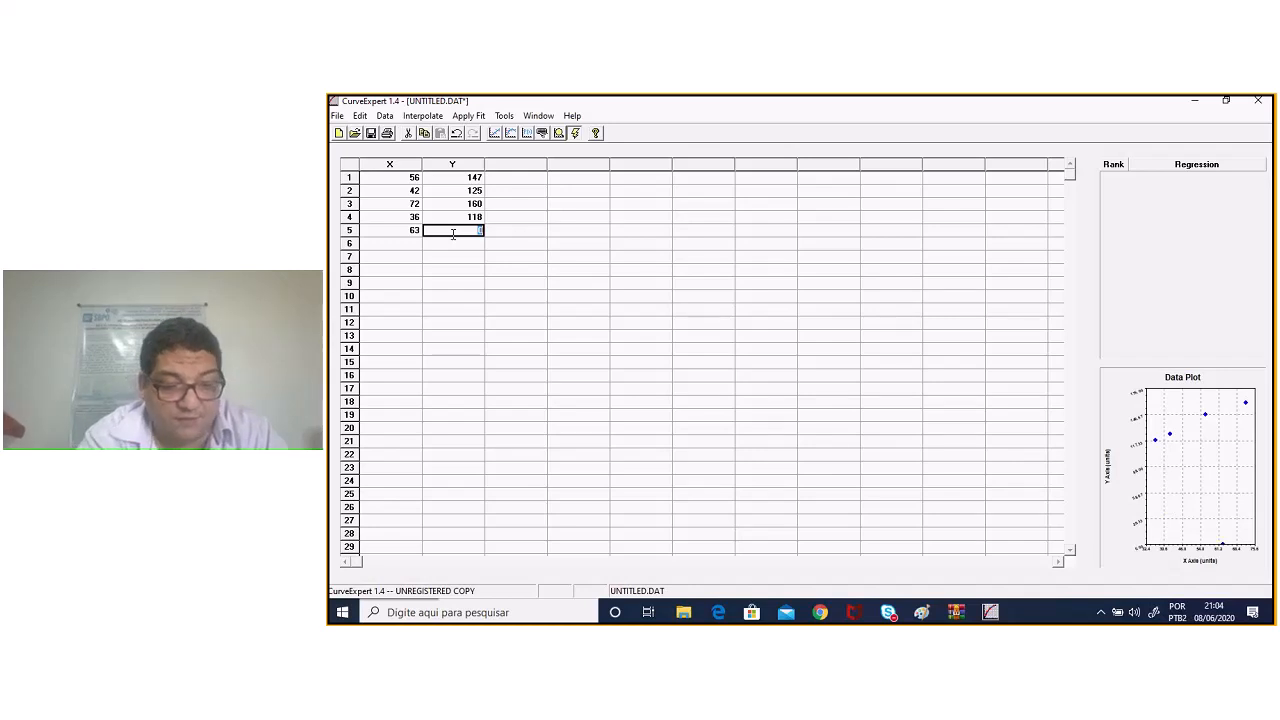
type("149")
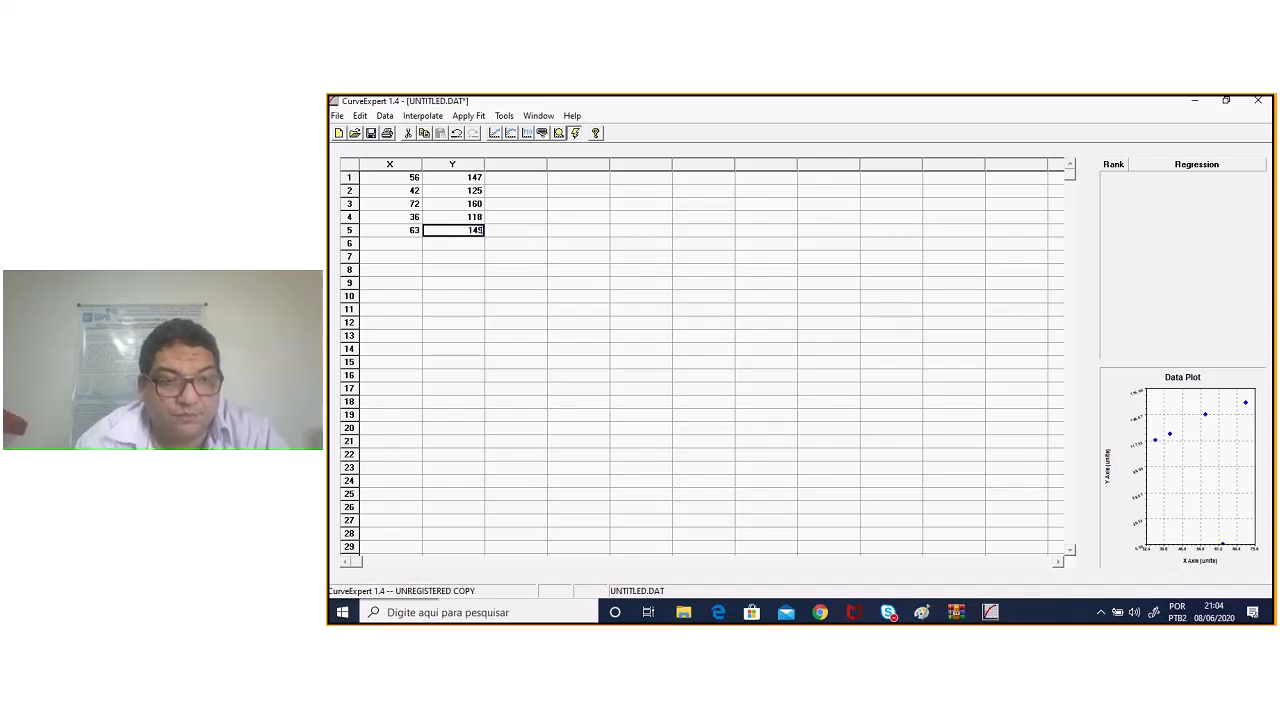
Step: Enter X 47 in row 6 and correct its mistyped Y value to 128
left_click(405, 245)
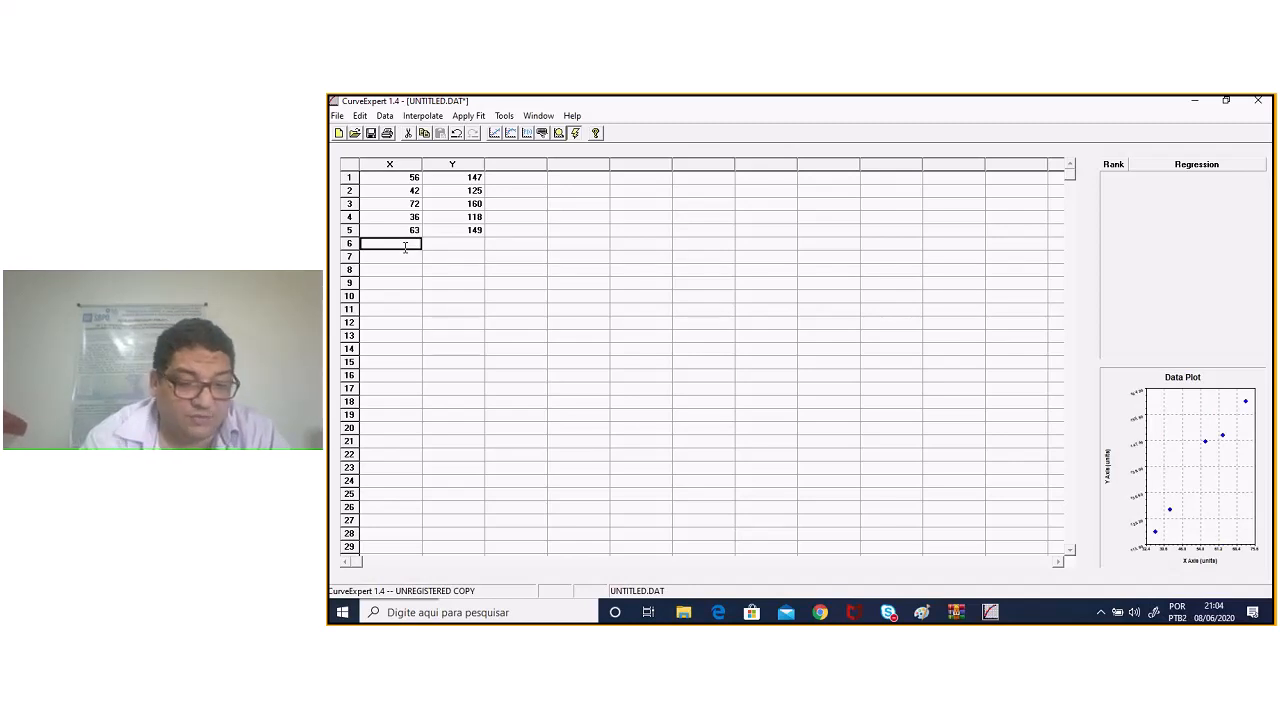
type("47")
left_click(454, 244)
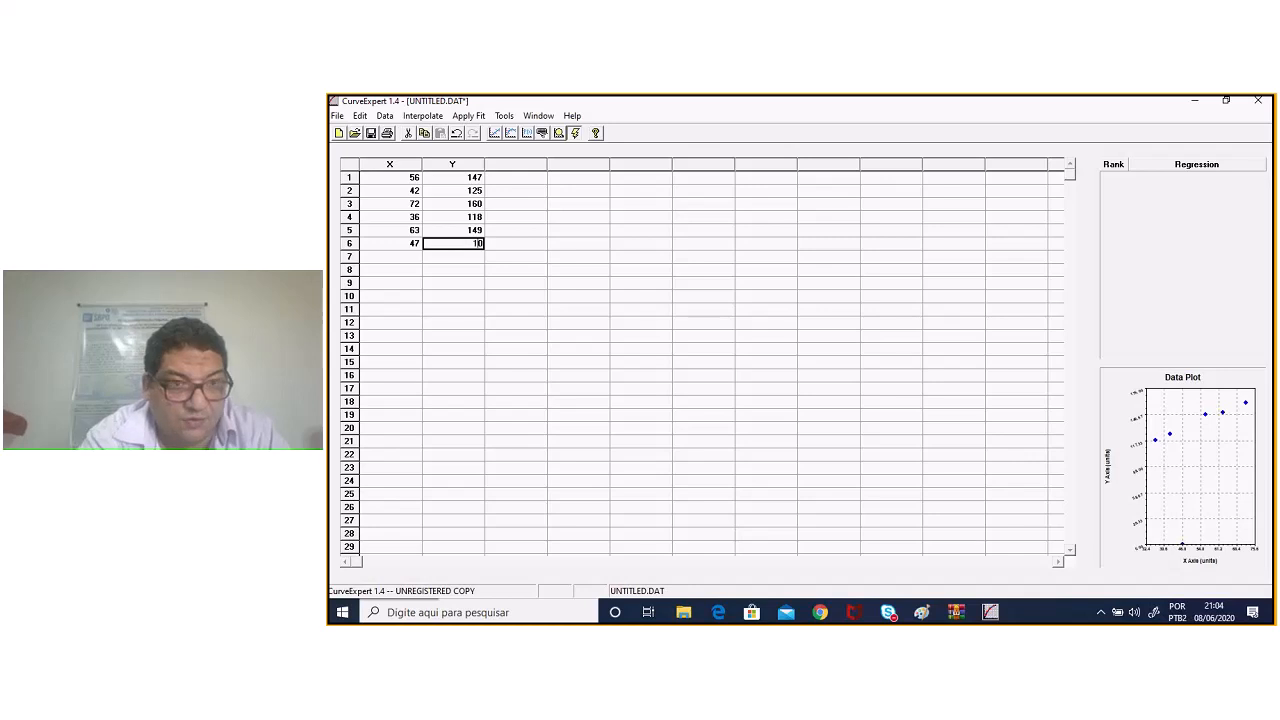
type("128")
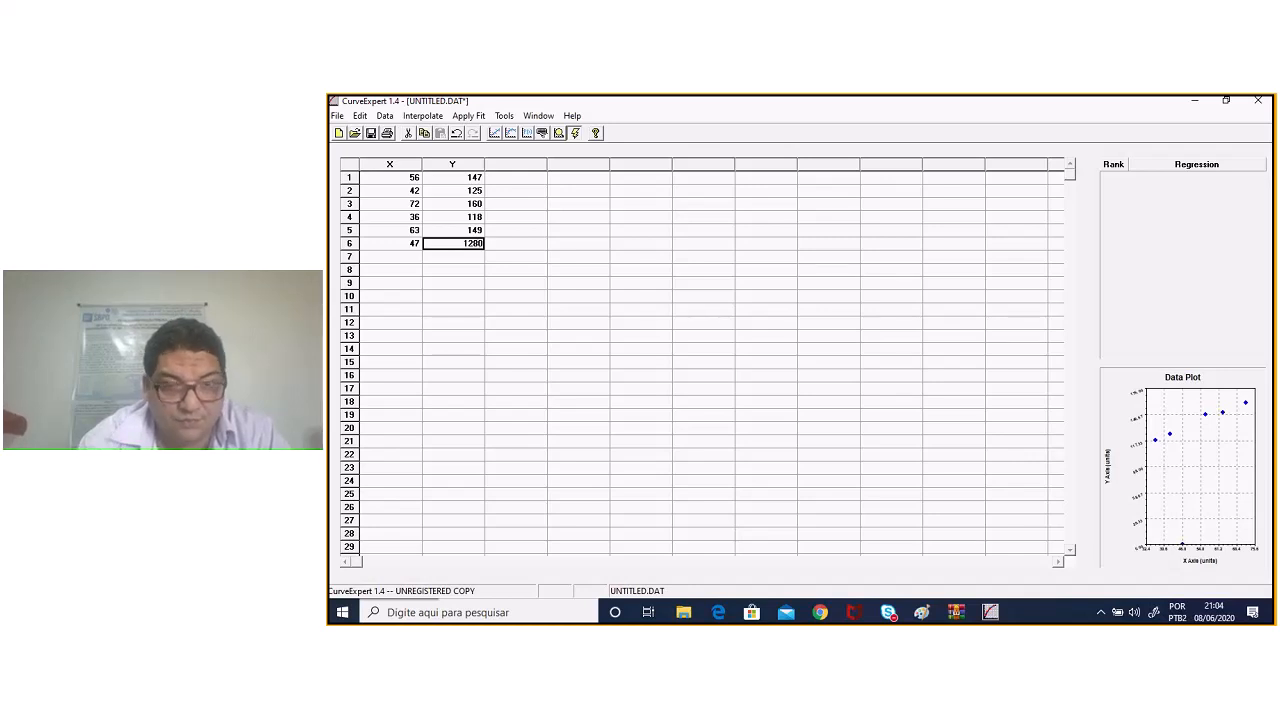
key("BackSpace")
key("BackSpace")
key("BackSpace")
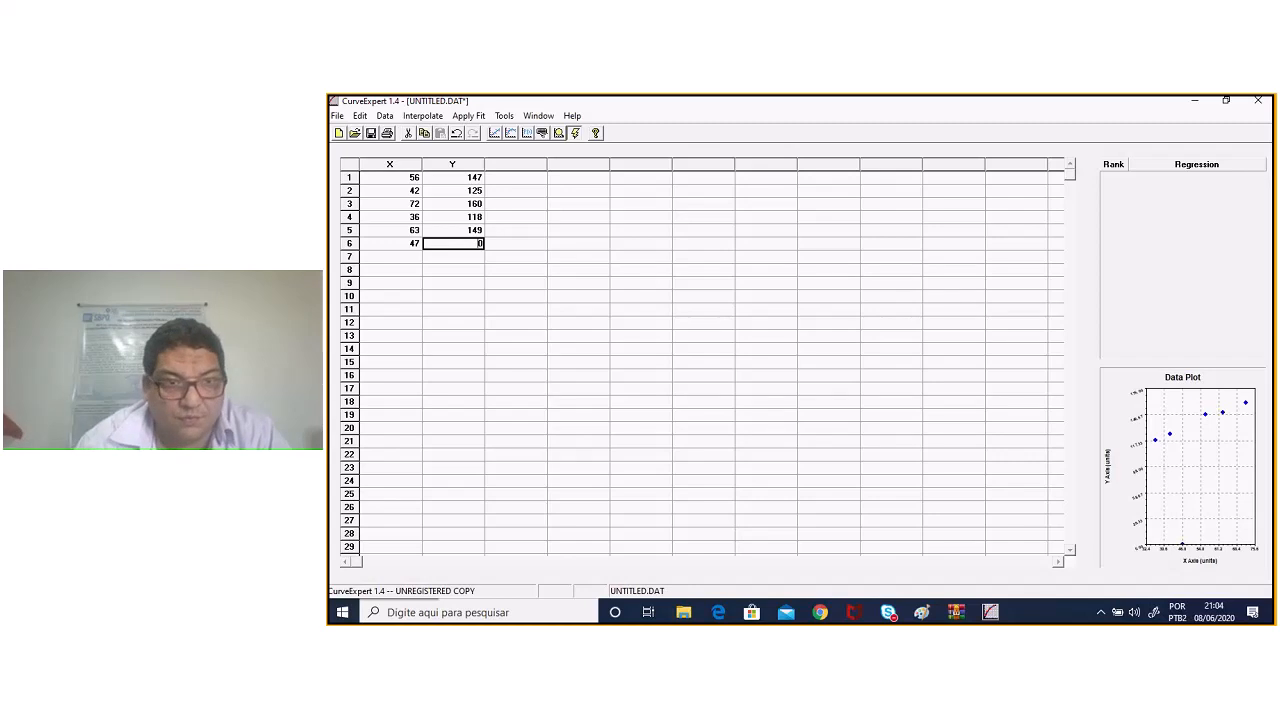
left_click(458, 260)
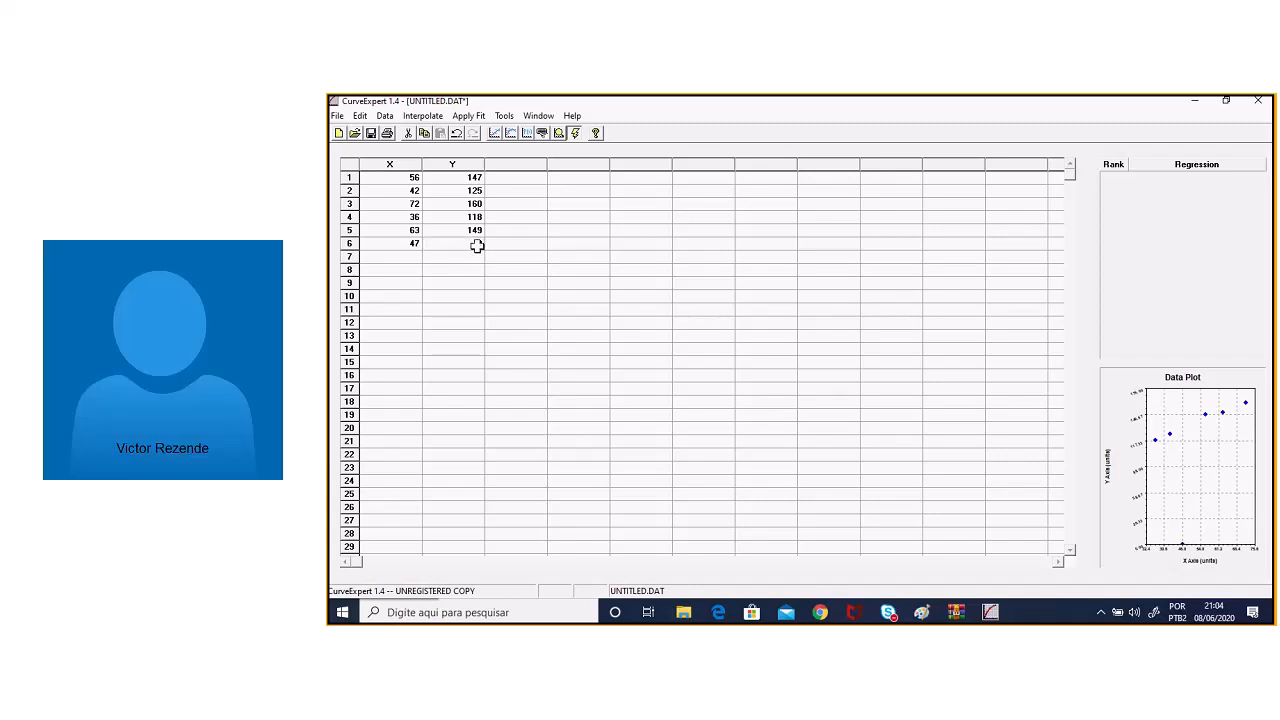
left_click(477, 246)
left_click(482, 243)
type("128")
Step: Add the data pairs X 55, Y 150 in row 7 and X 49, Y 145 in row 8
left_click(413, 258)
type("55")
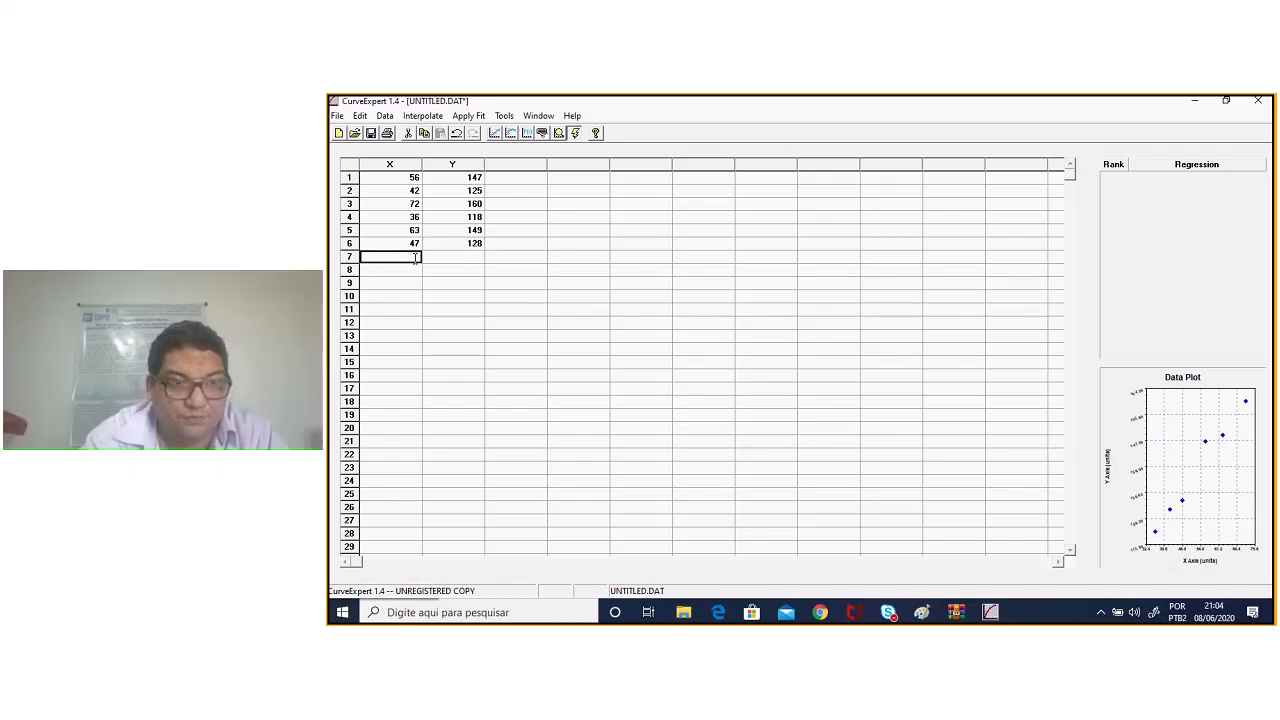
left_click(454, 257)
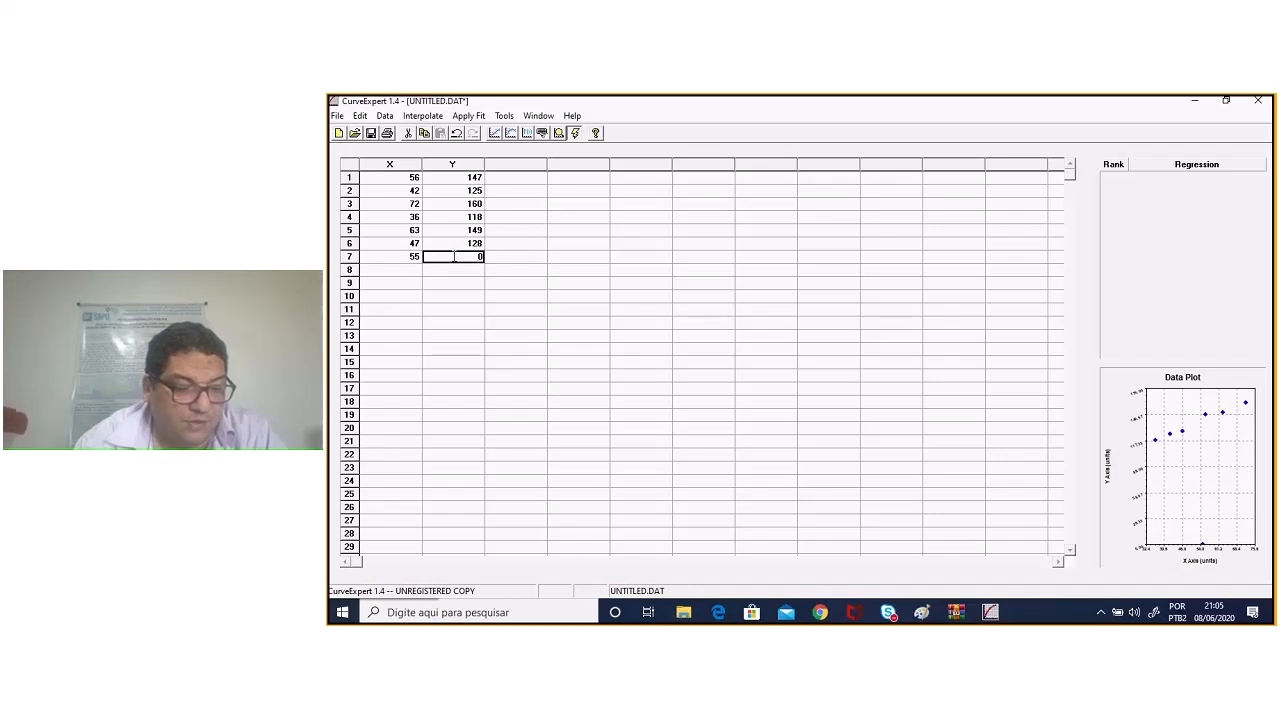
type("150")
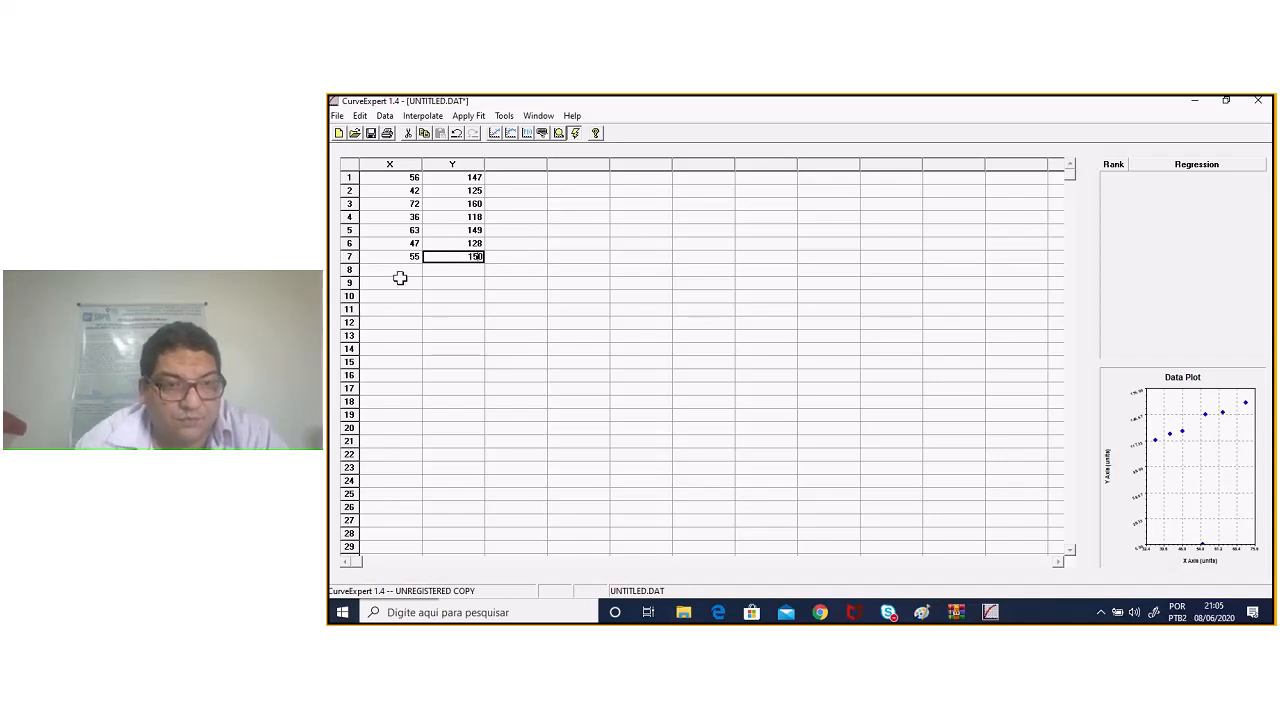
left_click(407, 271)
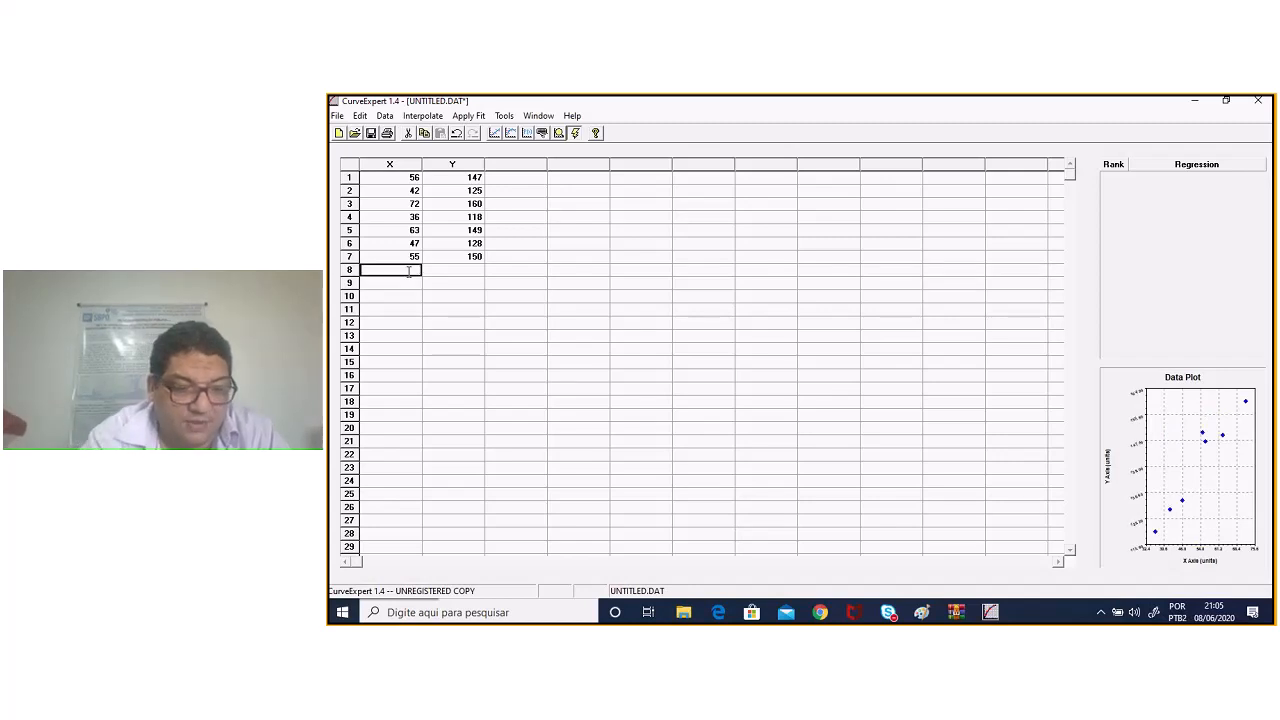
type("49")
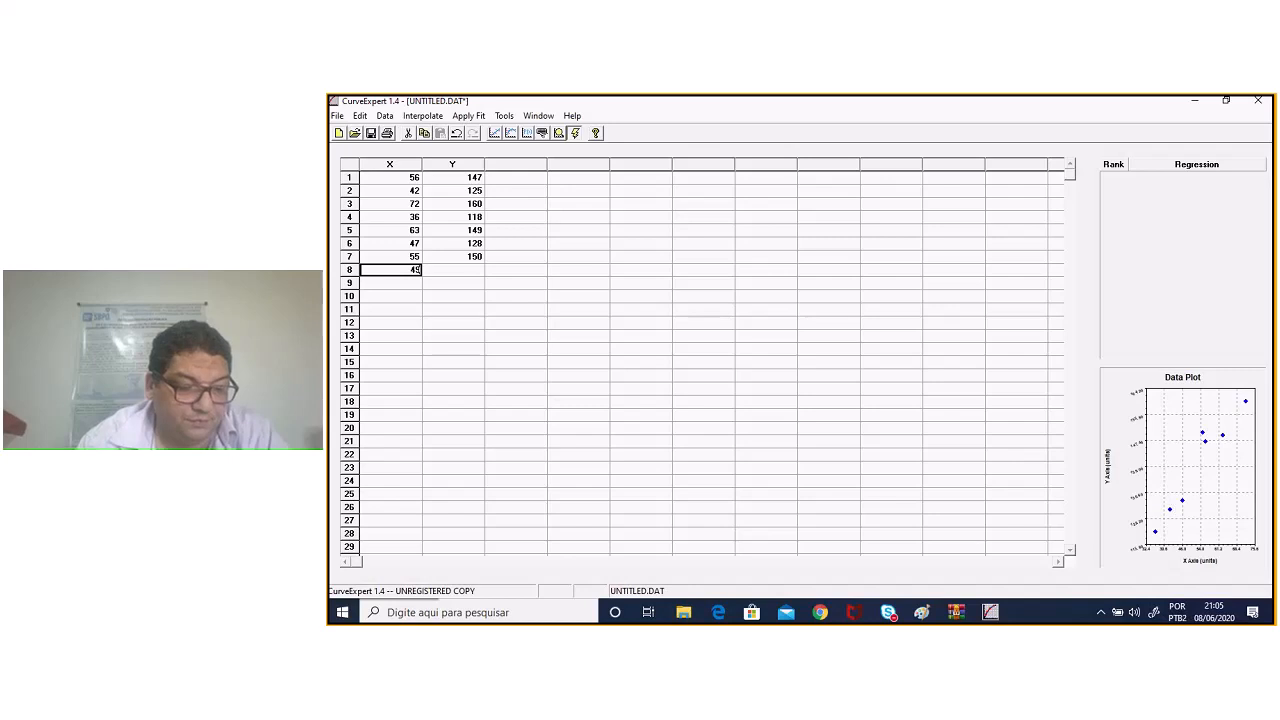
left_click(470, 269)
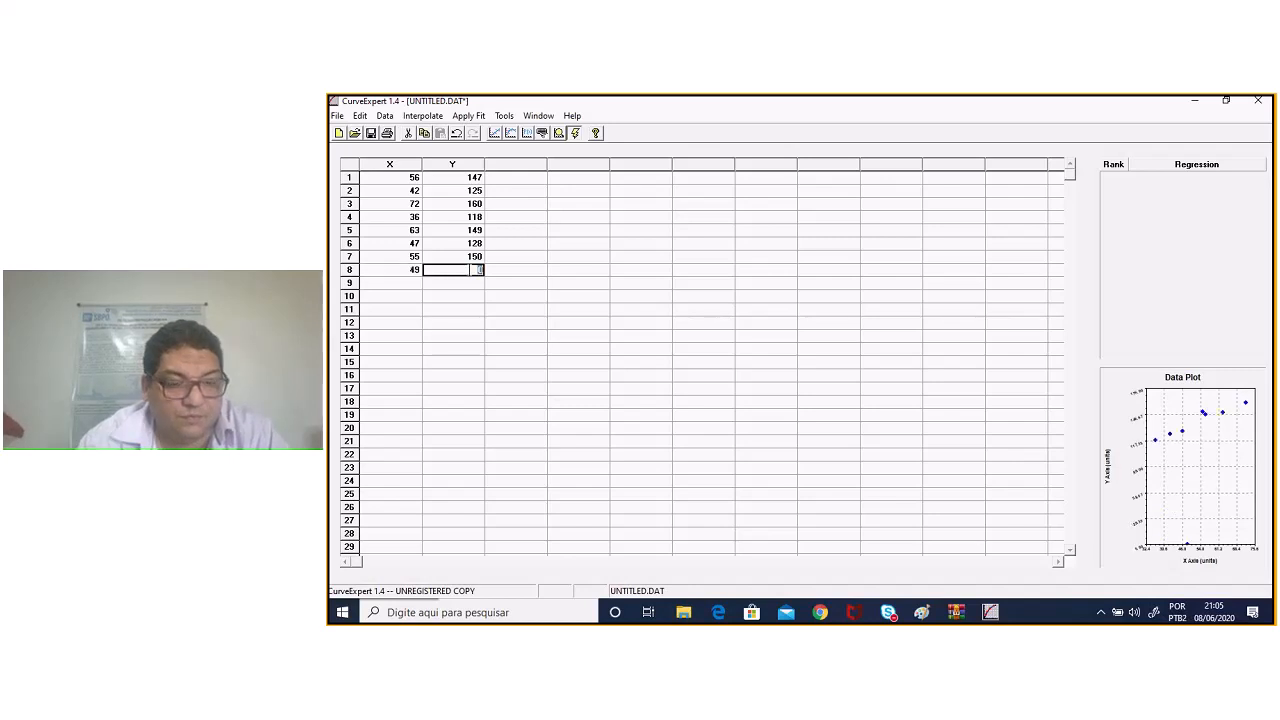
type("145")
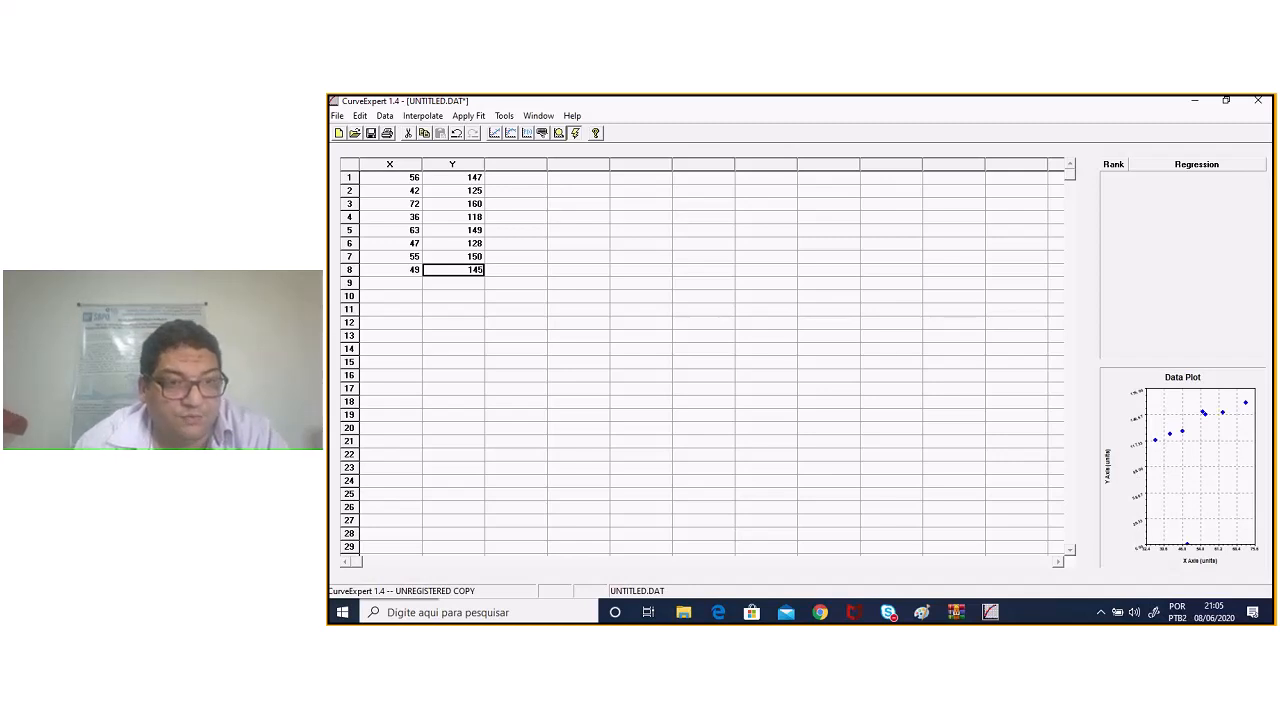
Step: Enter X 38 and Y 115 as the data pair in row 9
left_click(413, 284)
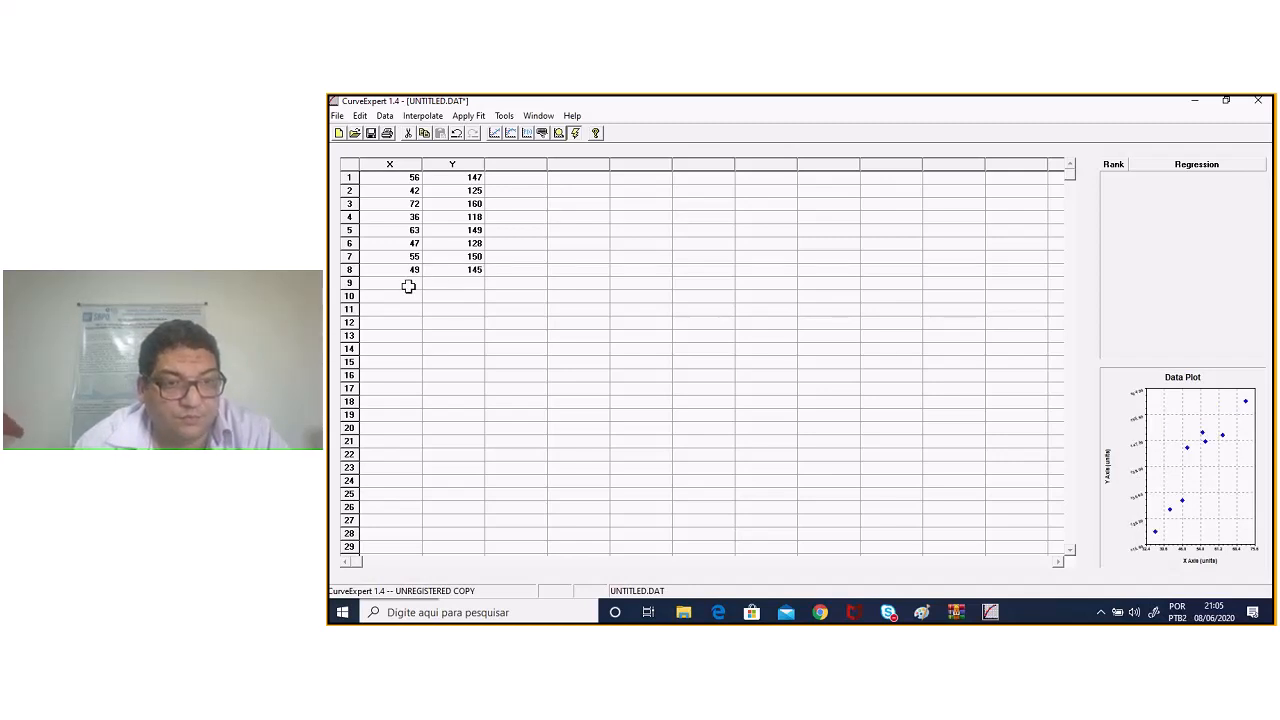
type("38")
left_click(458, 284)
type("1")
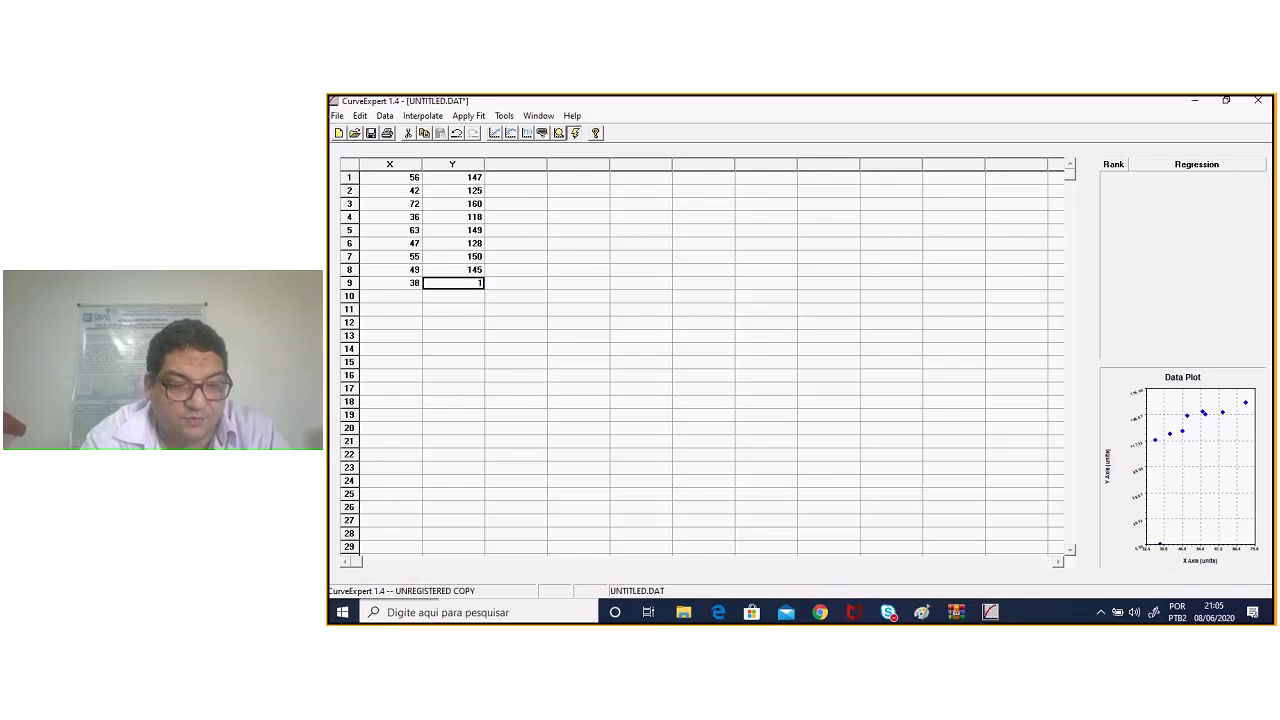
type("15")
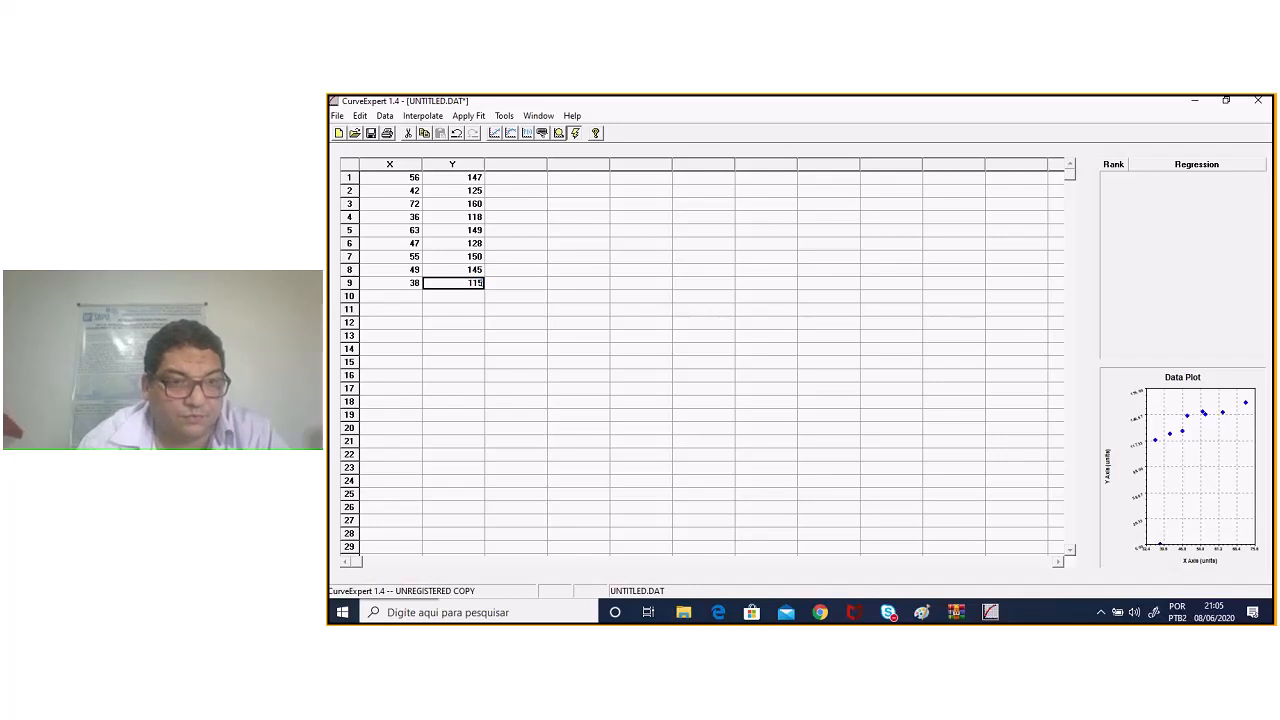
Step: Enter X 42 and Y 140 as the data pair in row 10
left_click(409, 296)
left_click(409, 296)
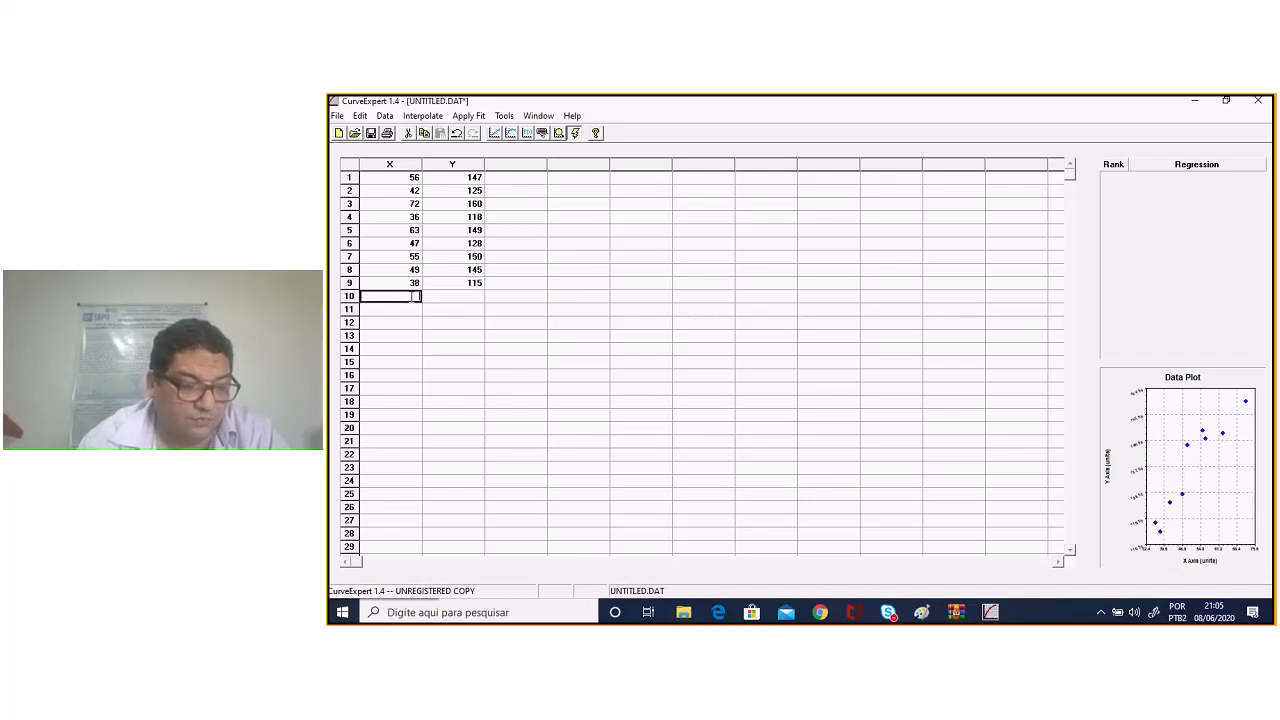
type("42")
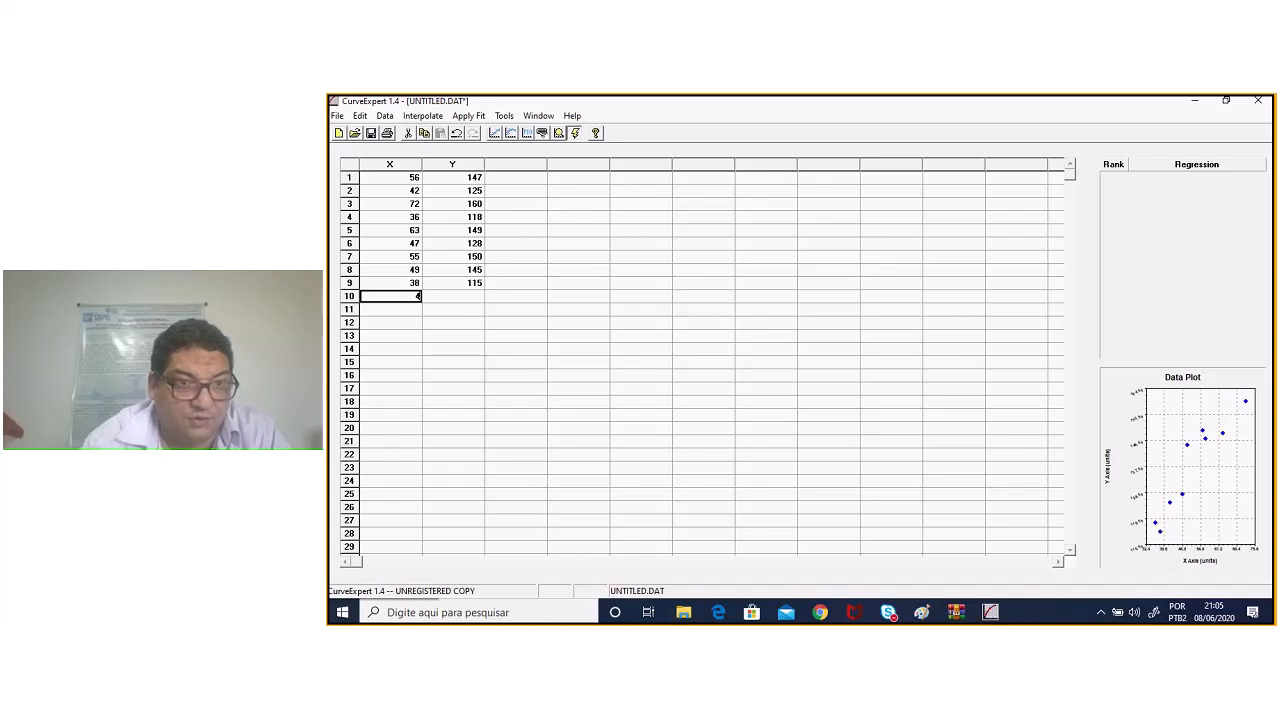
left_click(456, 295)
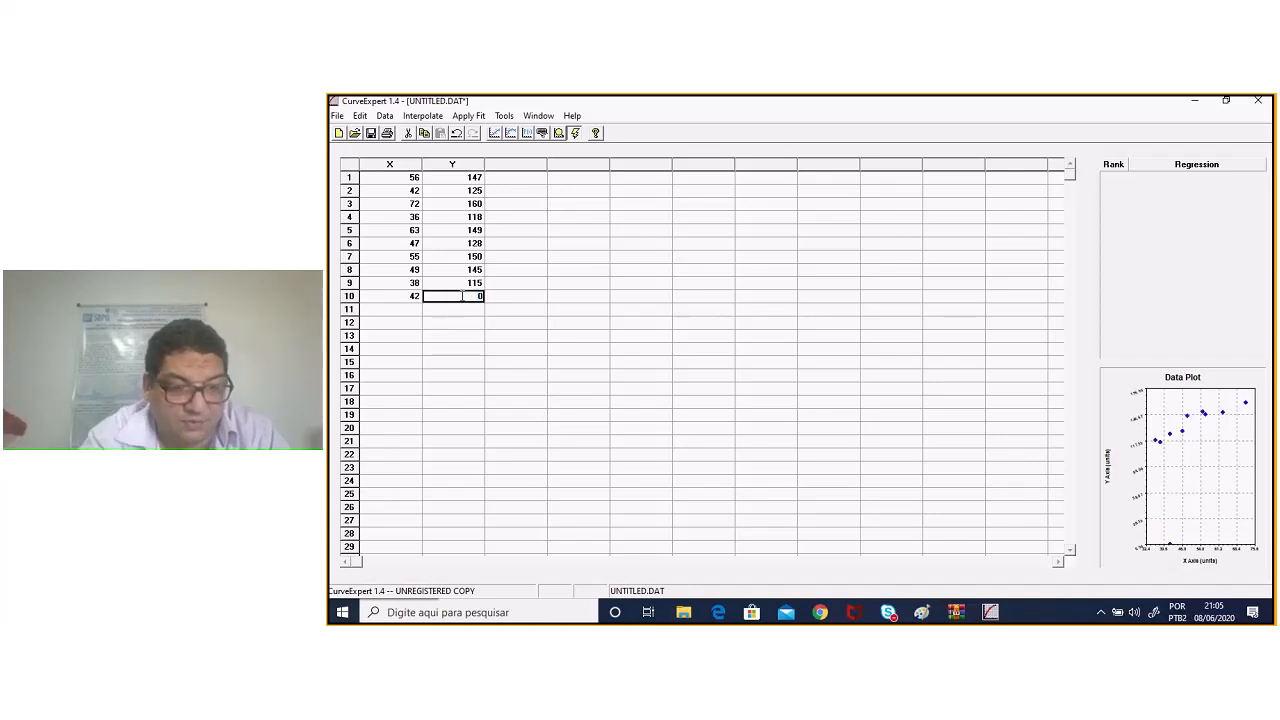
type("140")
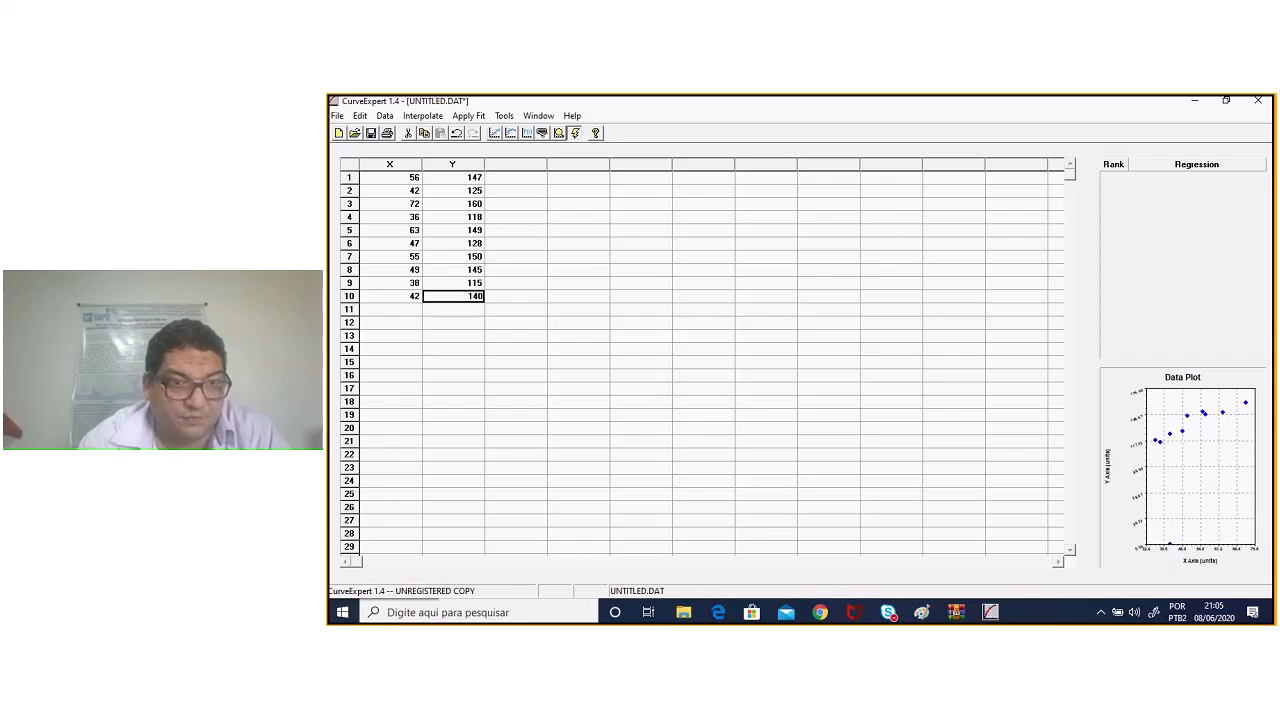
Step: Enter X 68 and Y 152 as the data pair in row 11
left_click(409, 313)
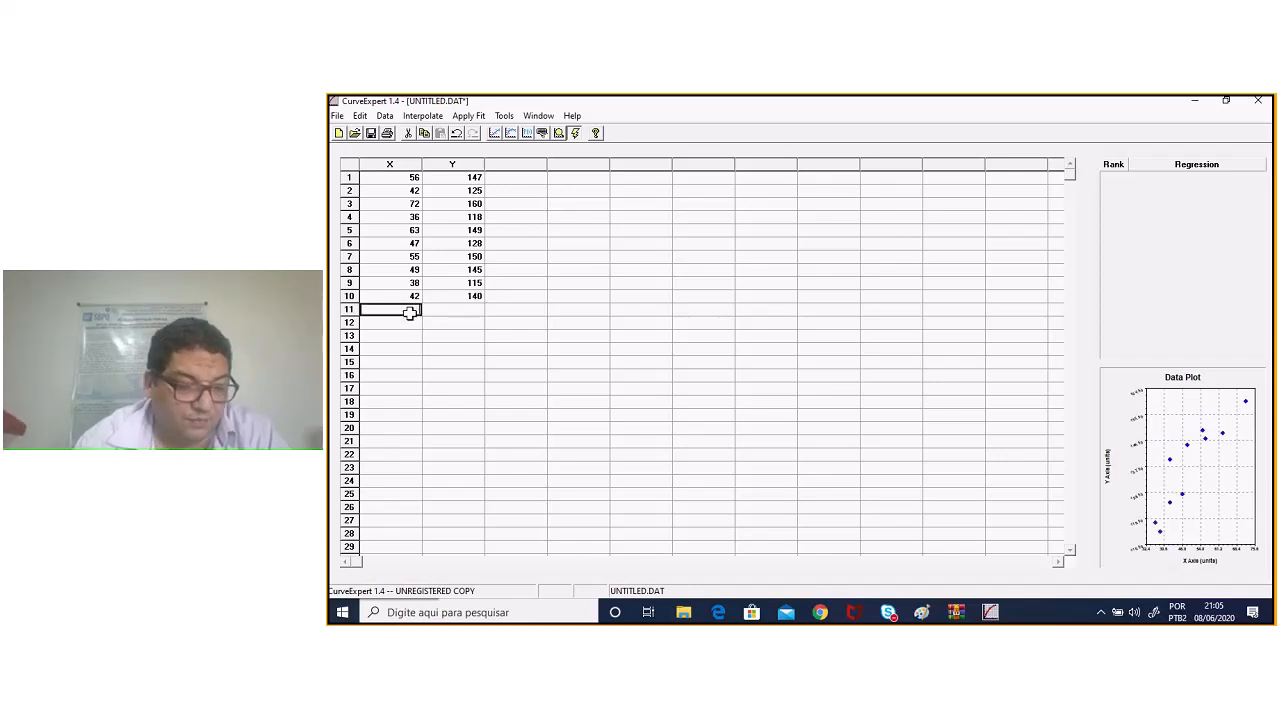
type("6")
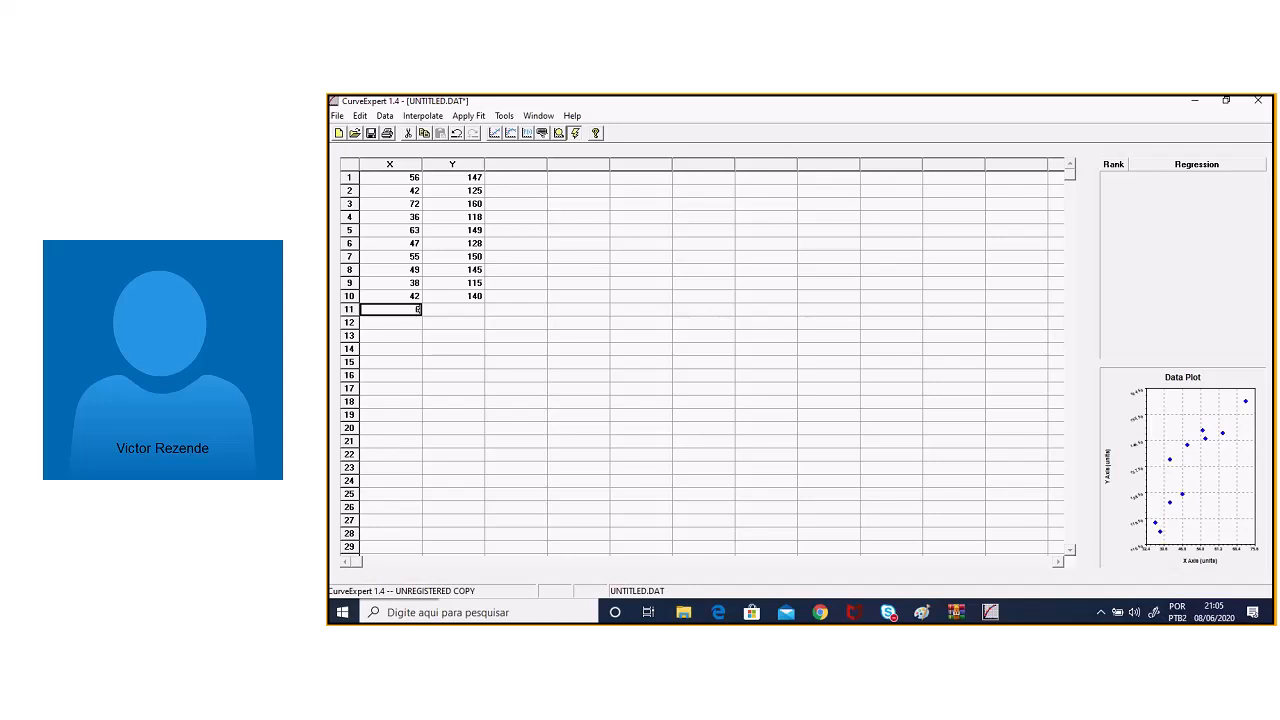
type("8")
left_click(460, 310)
type("152")
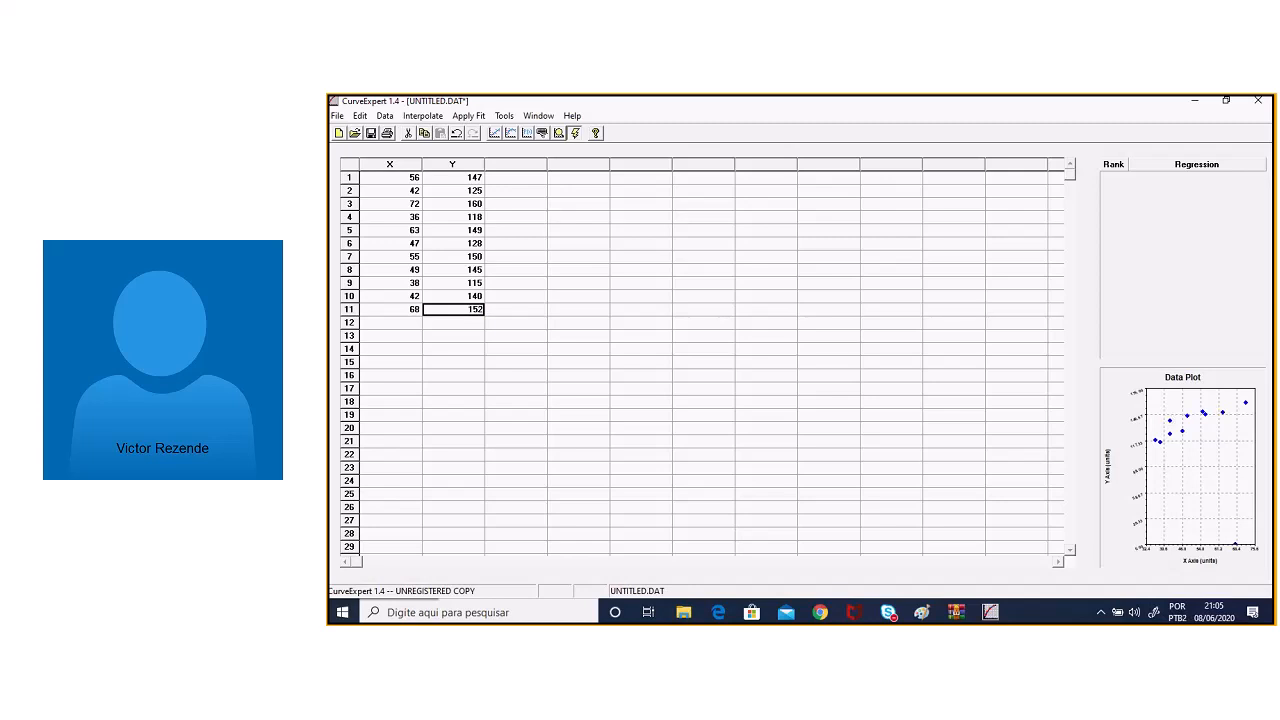
Step: Enter X 60 and Y 155 as the final data pair in row 12
left_click(416, 323)
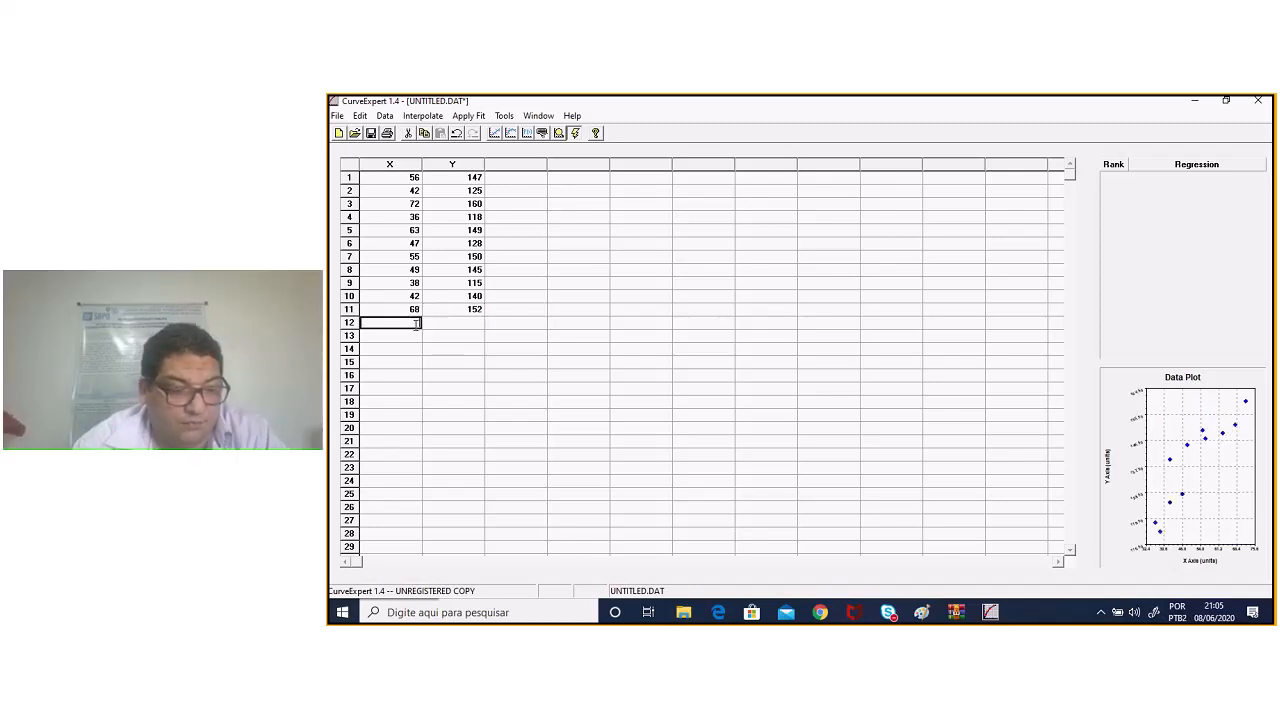
type("60")
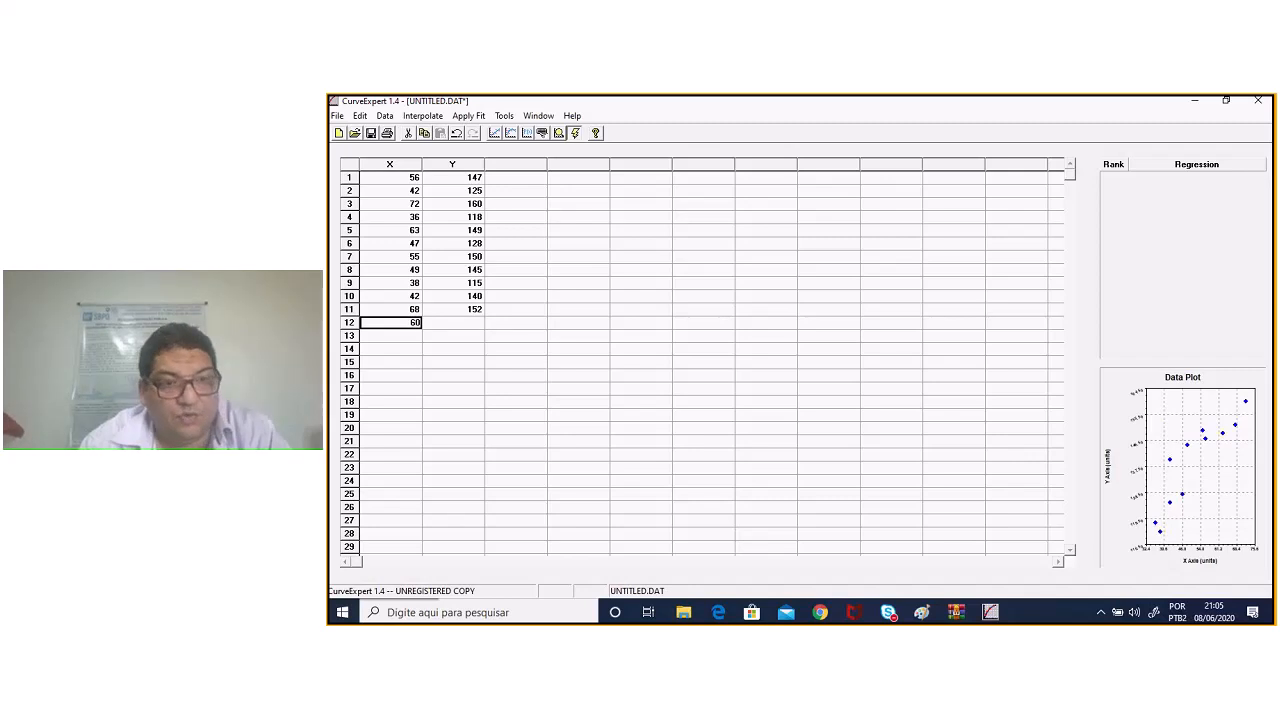
left_click(471, 323)
type("155")
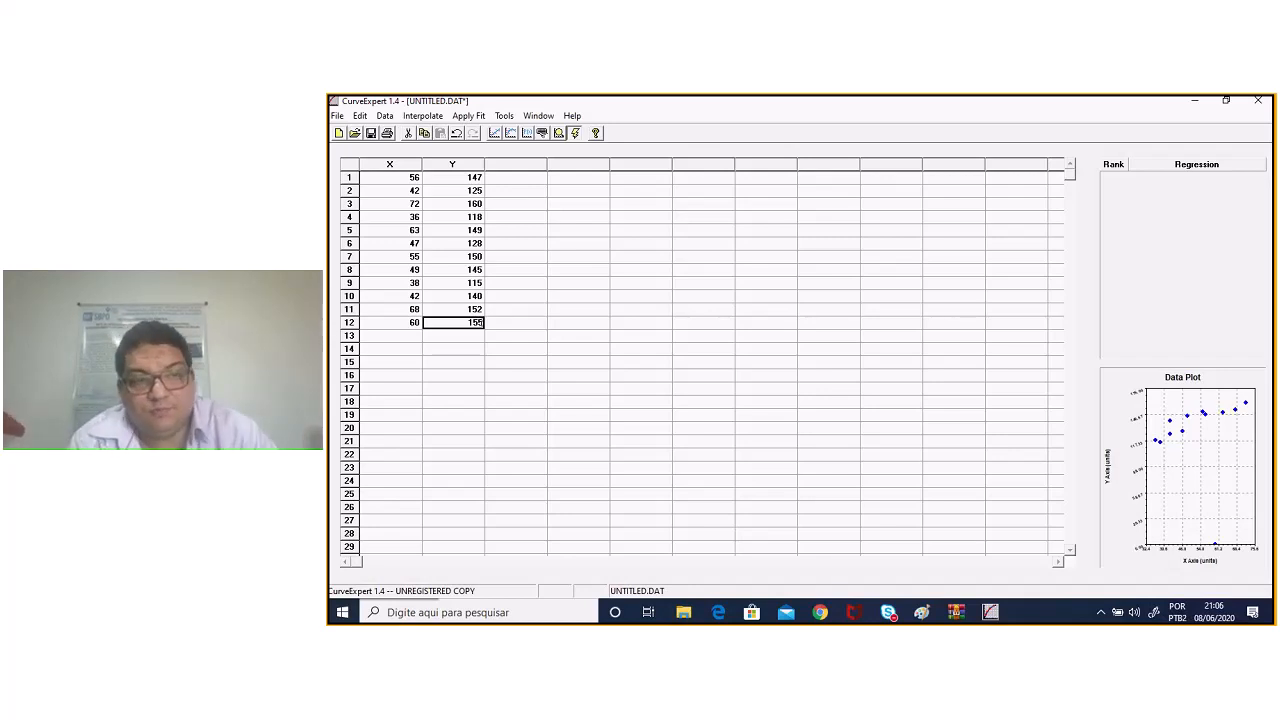
left_click(472, 338)
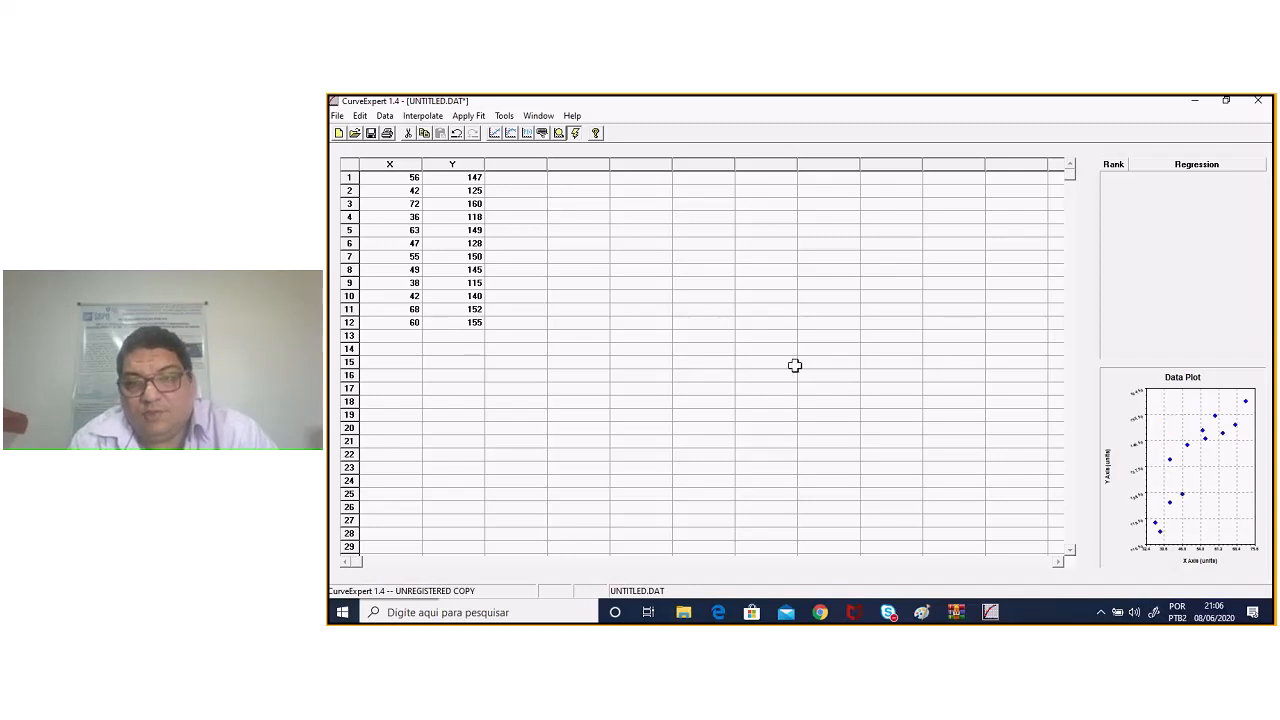
Step: View the data plot enlarged and close it, and apply a Linear fit to the data
double_click(1160, 448)
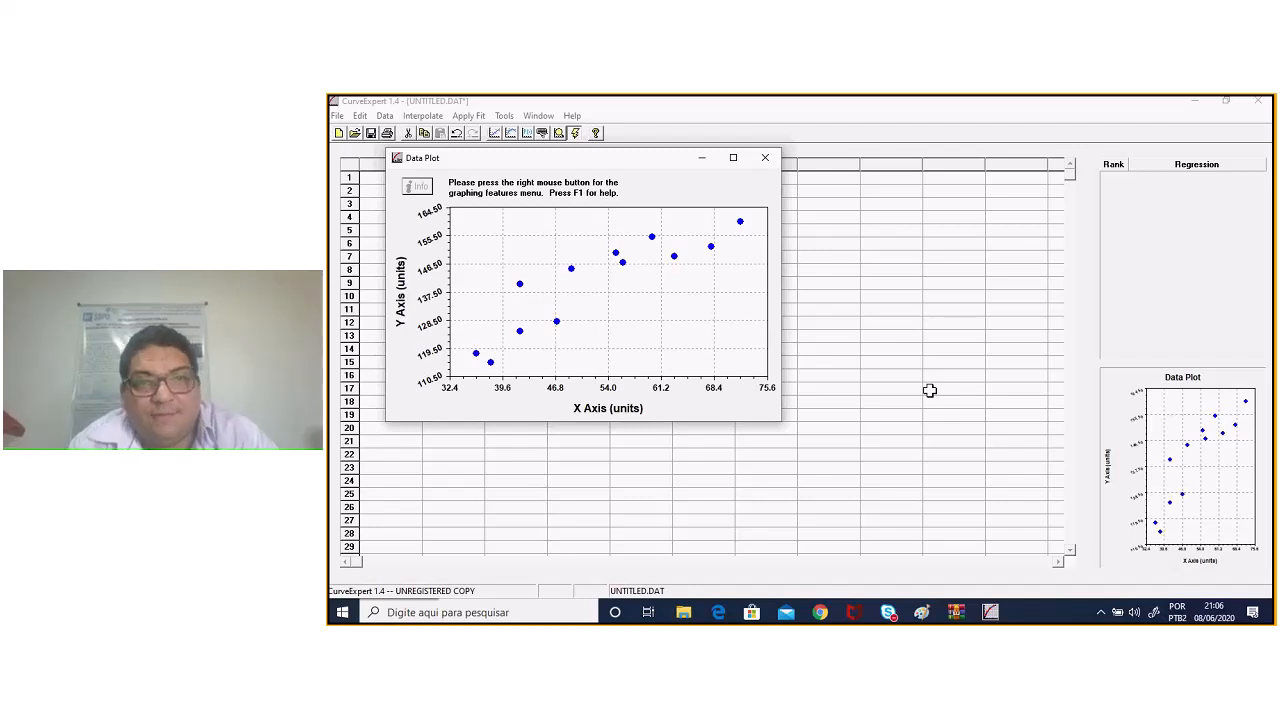
left_click(765, 157)
left_click(477, 117)
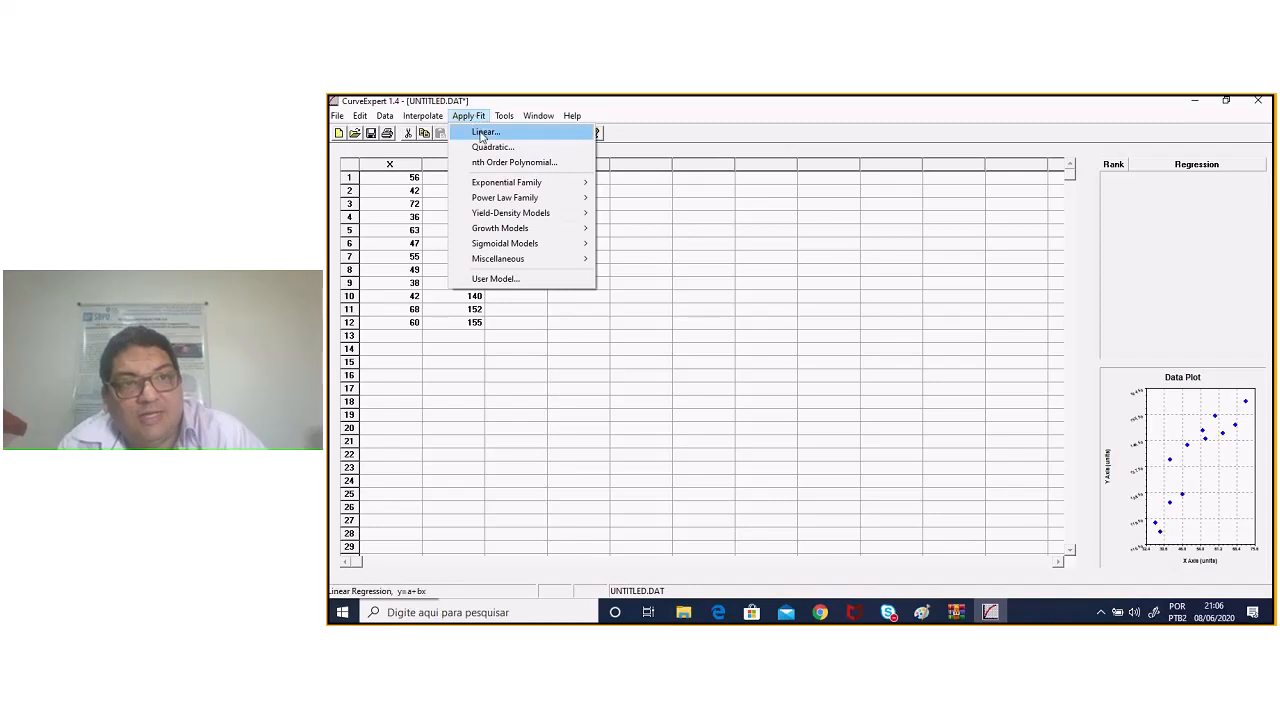
left_click(482, 134)
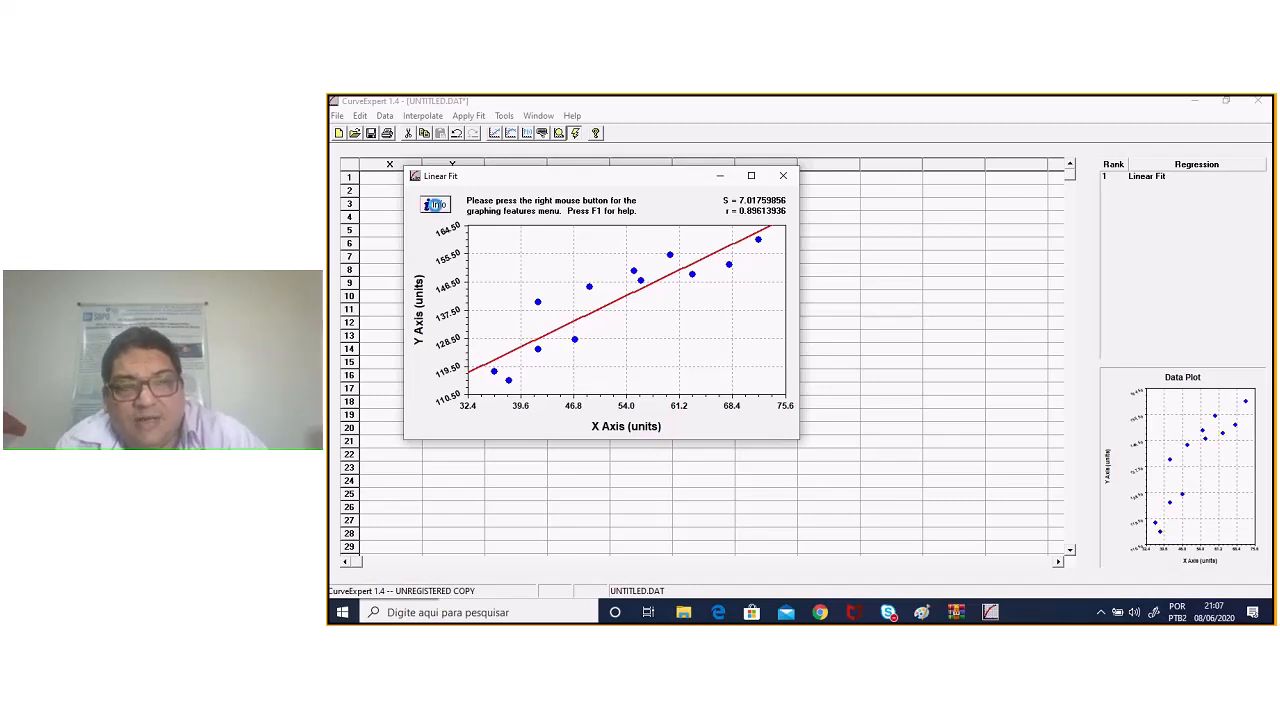
Step: Examine the linear fit's model information, including coefficients, history, covariance and residuals, and close the fit plot
left_click(436, 204)
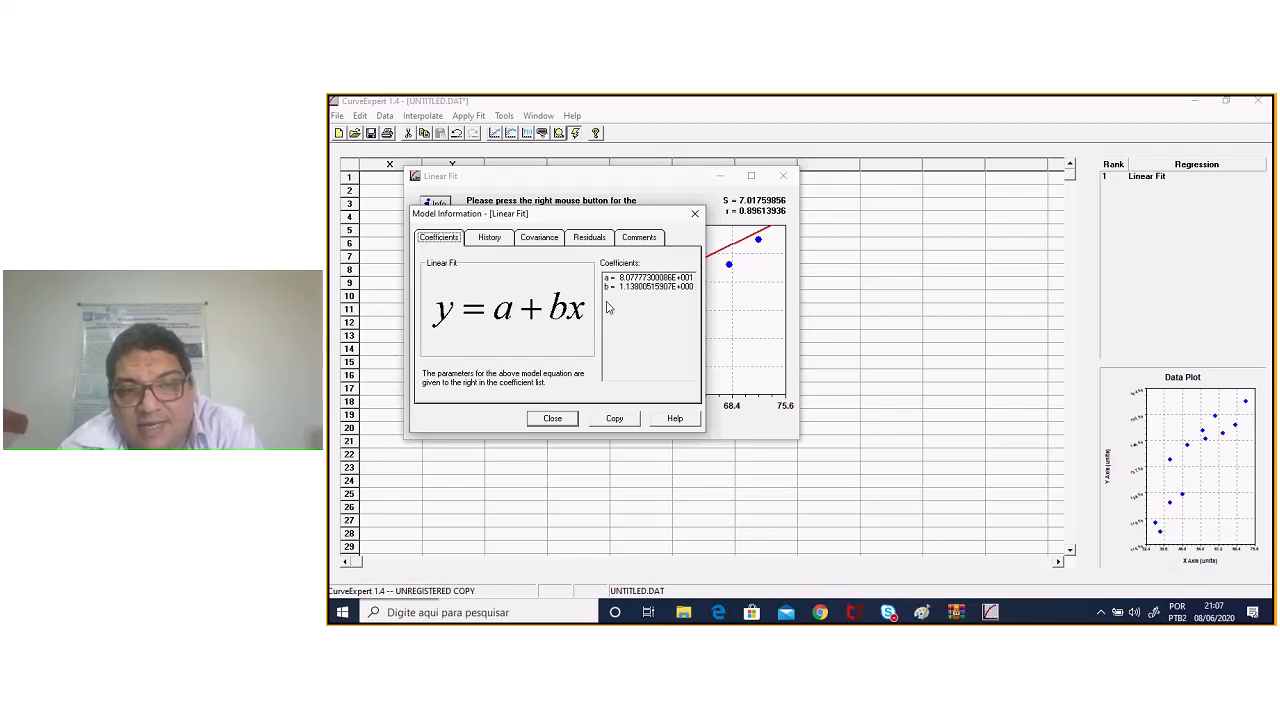
left_click(496, 242)
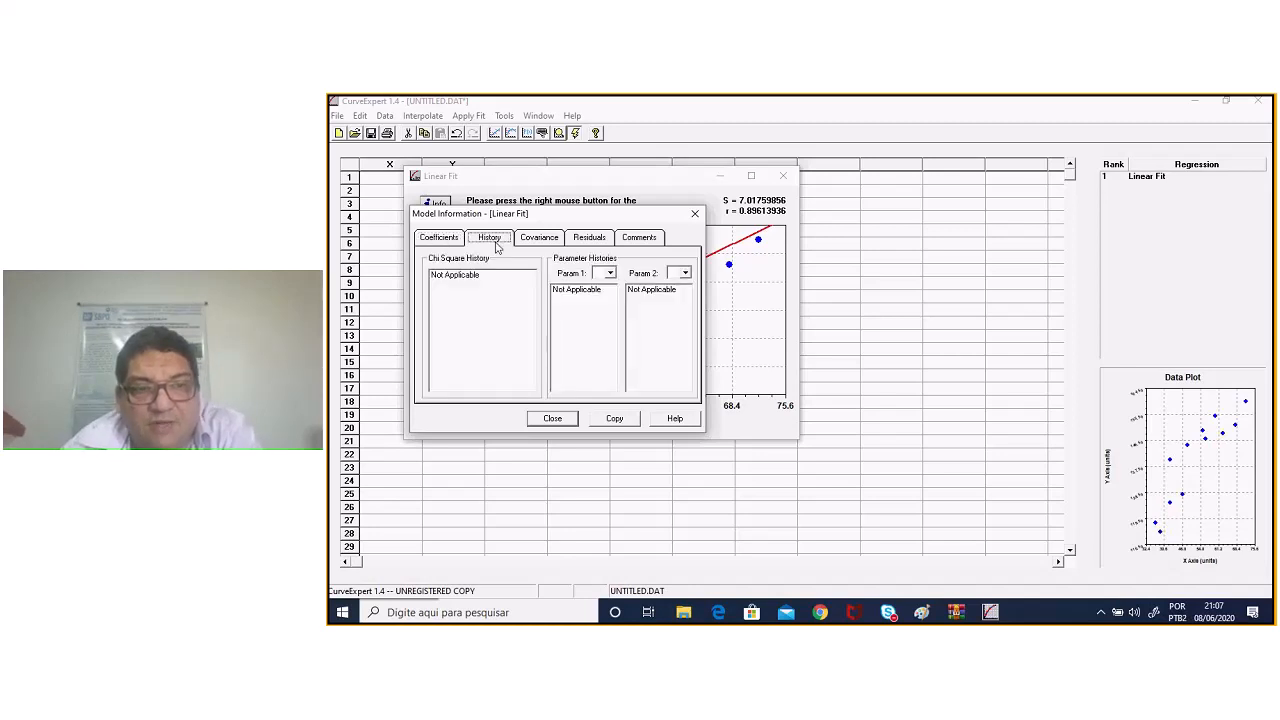
left_click(530, 241)
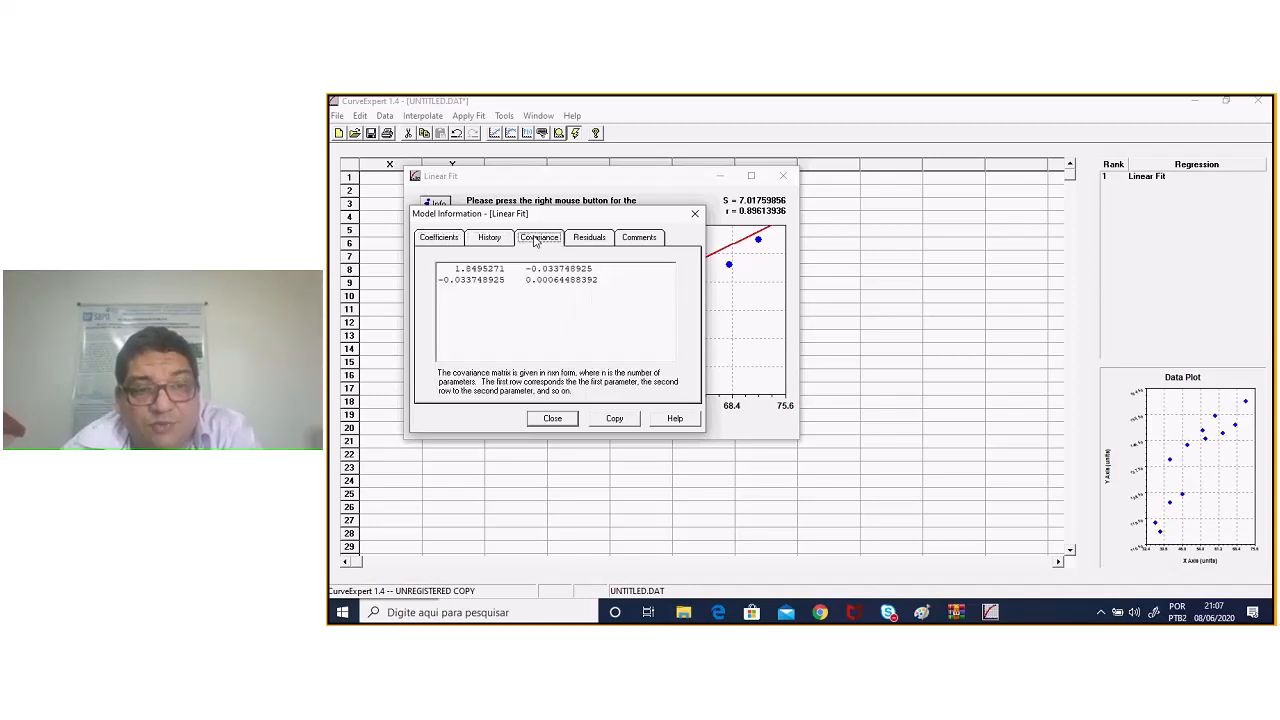
left_click(585, 240)
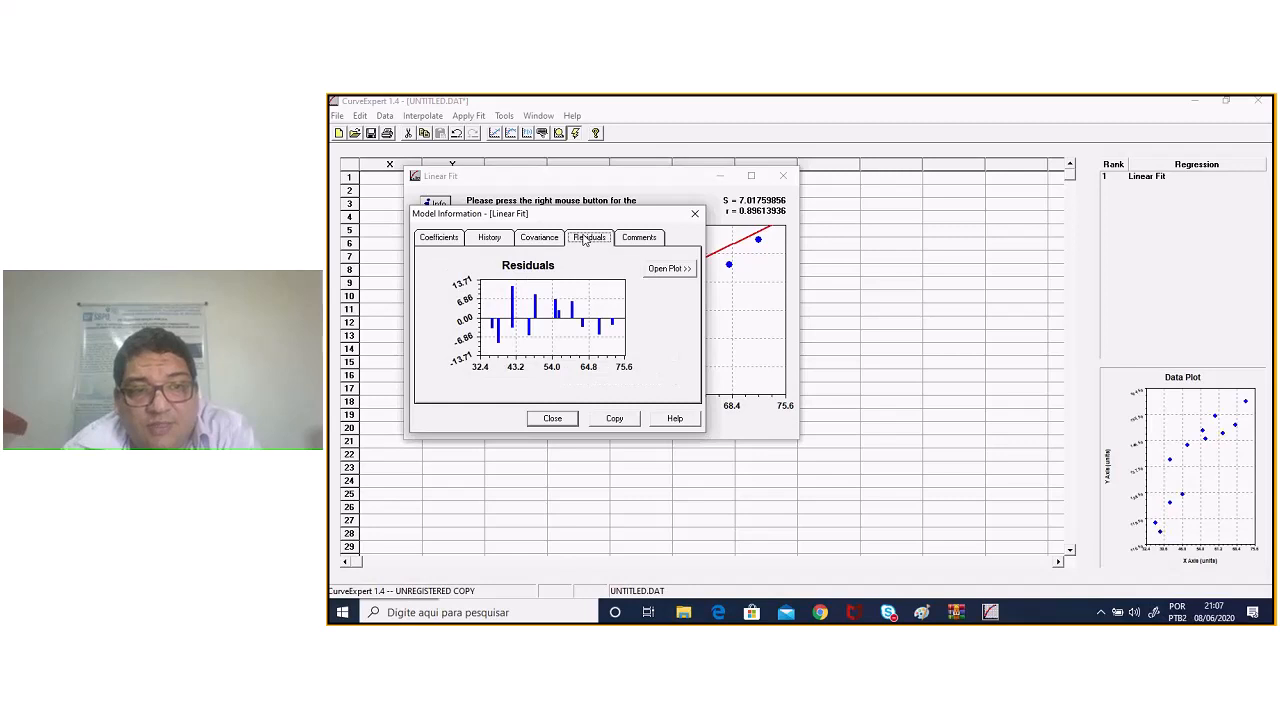
left_click(430, 241)
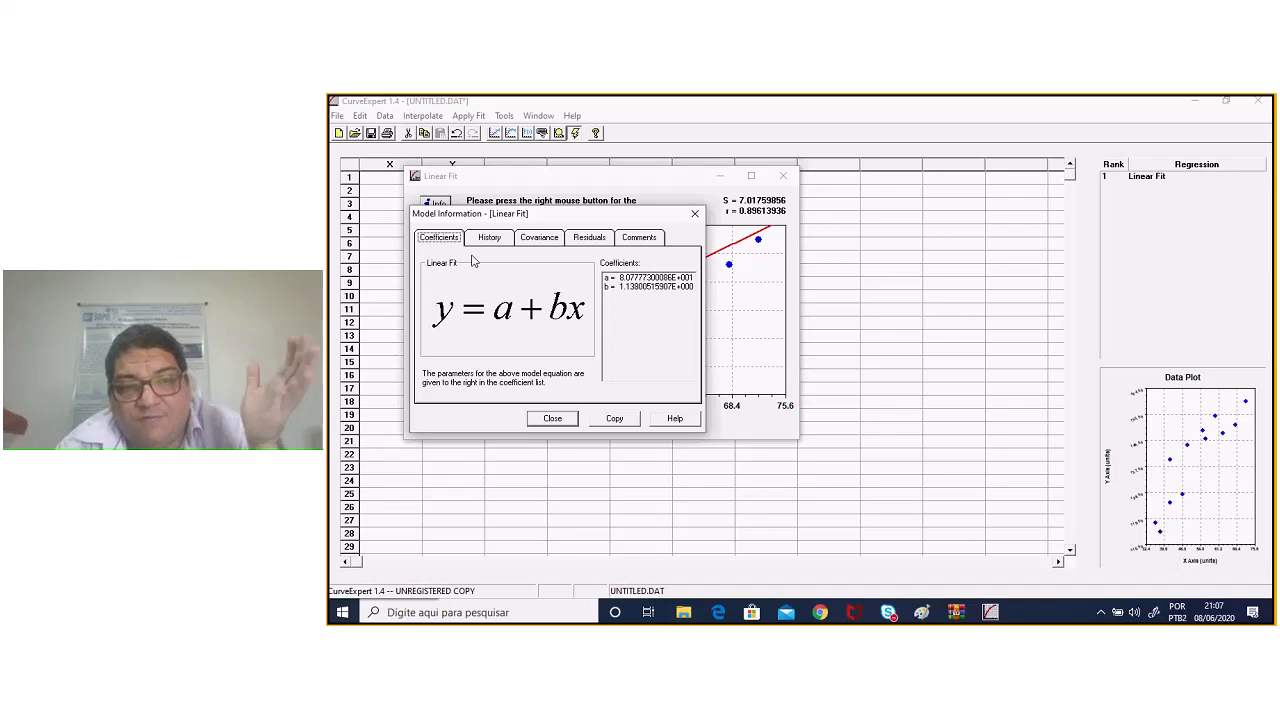
left_click(554, 417)
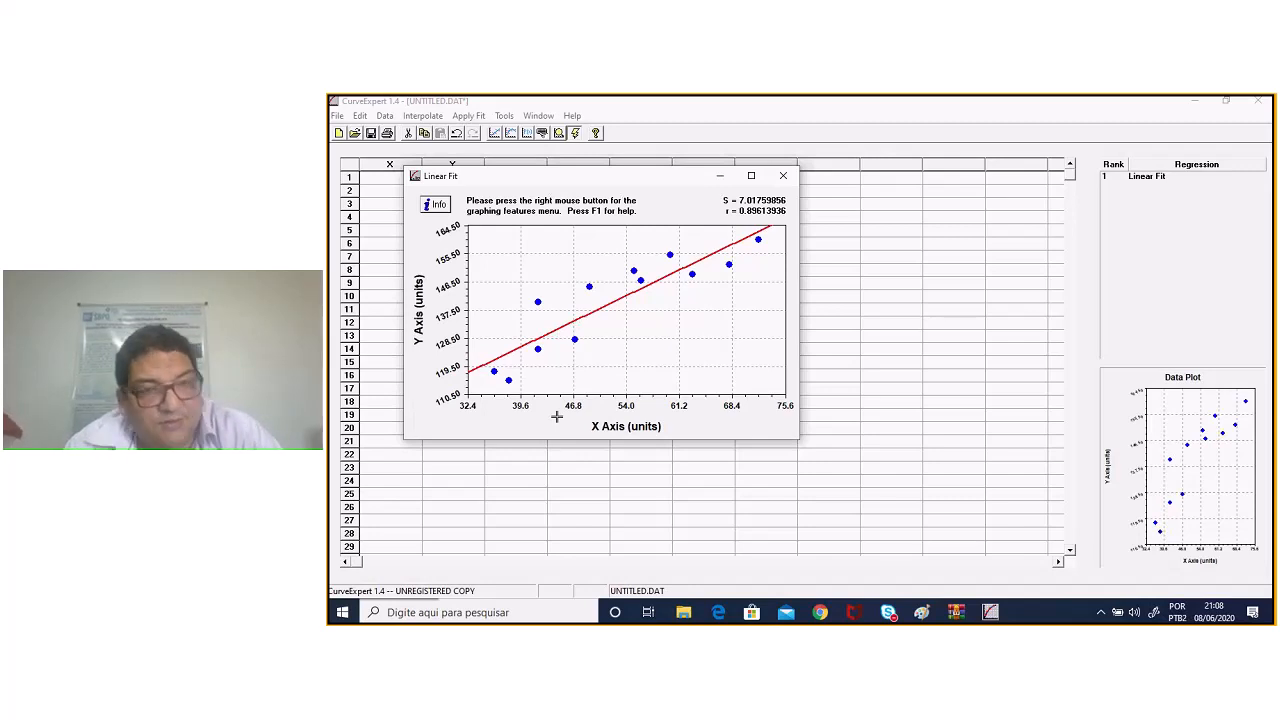
left_click(783, 177)
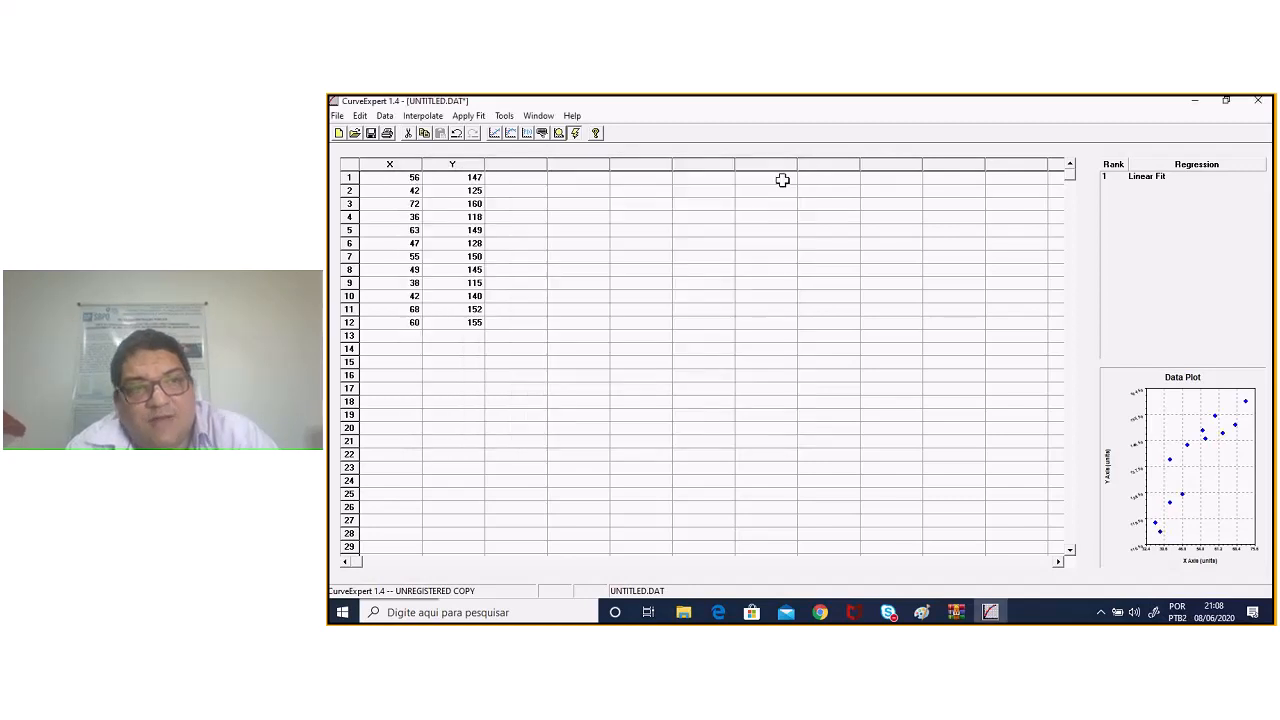
Step: Run CurveFinder on the data with all model families included, lowering the maximum polynomial degree to consider
left_click(497, 117)
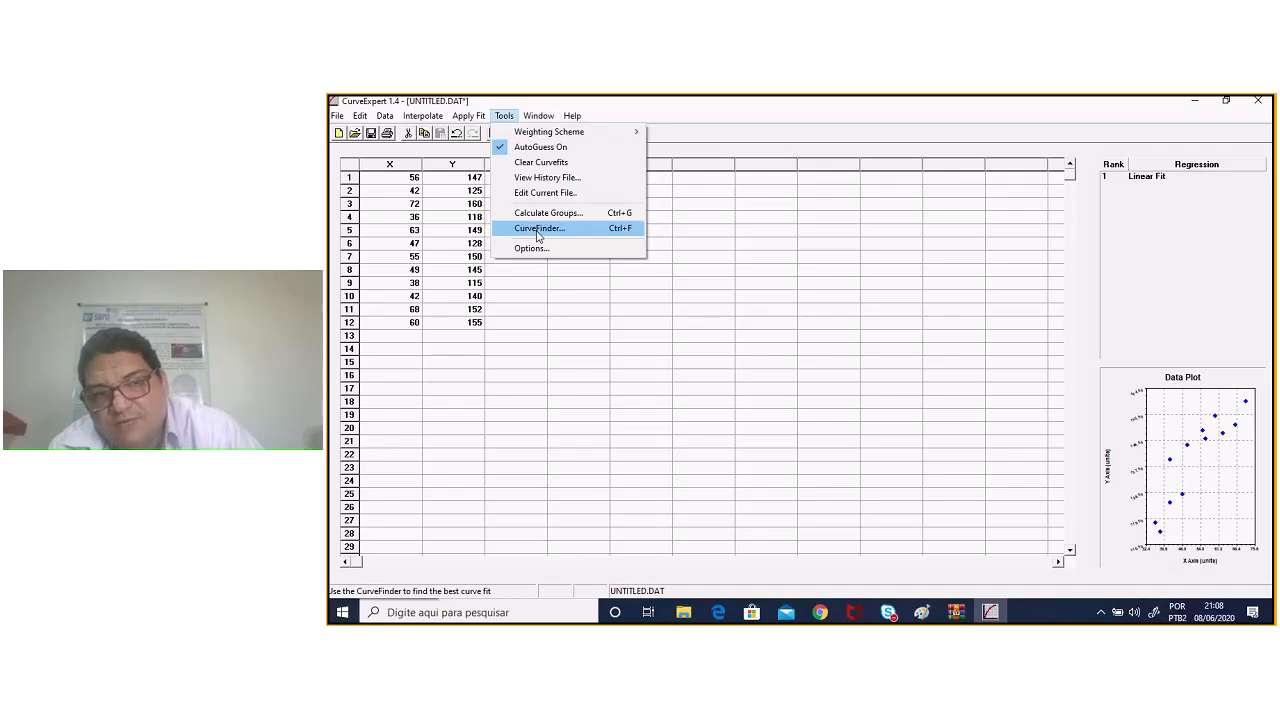
left_click(538, 232)
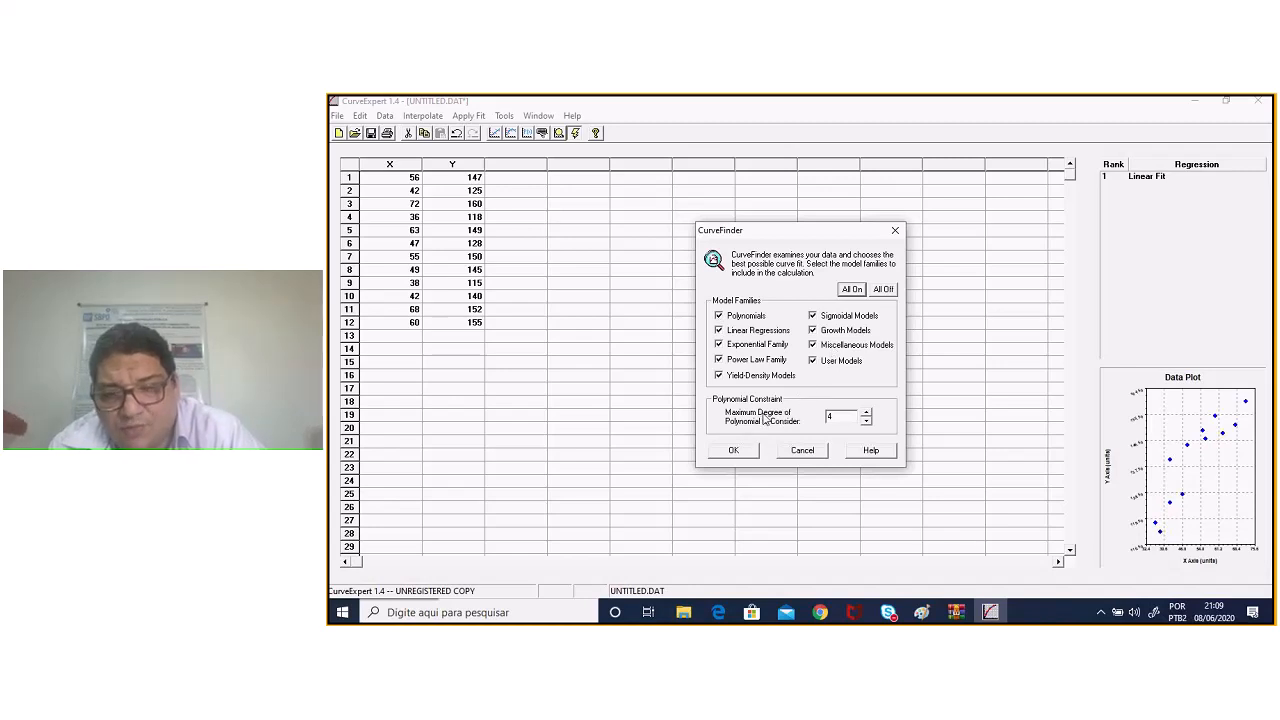
left_click(867, 421)
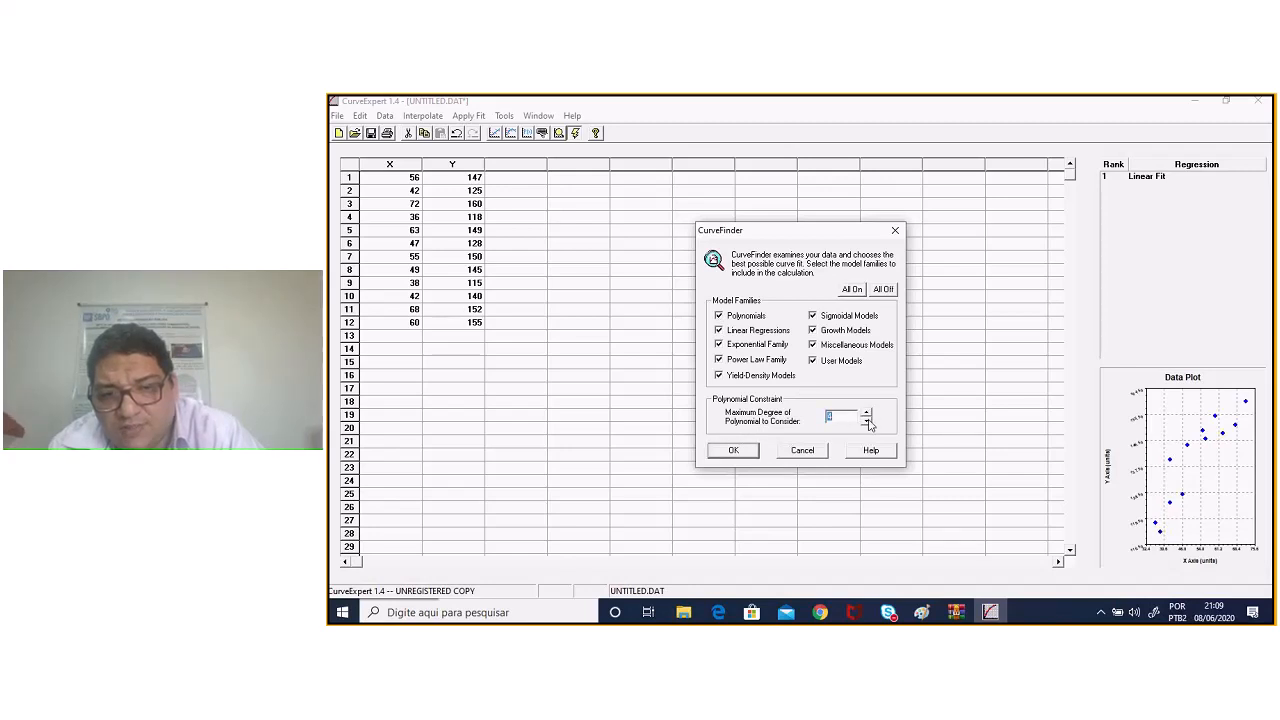
left_click(744, 453)
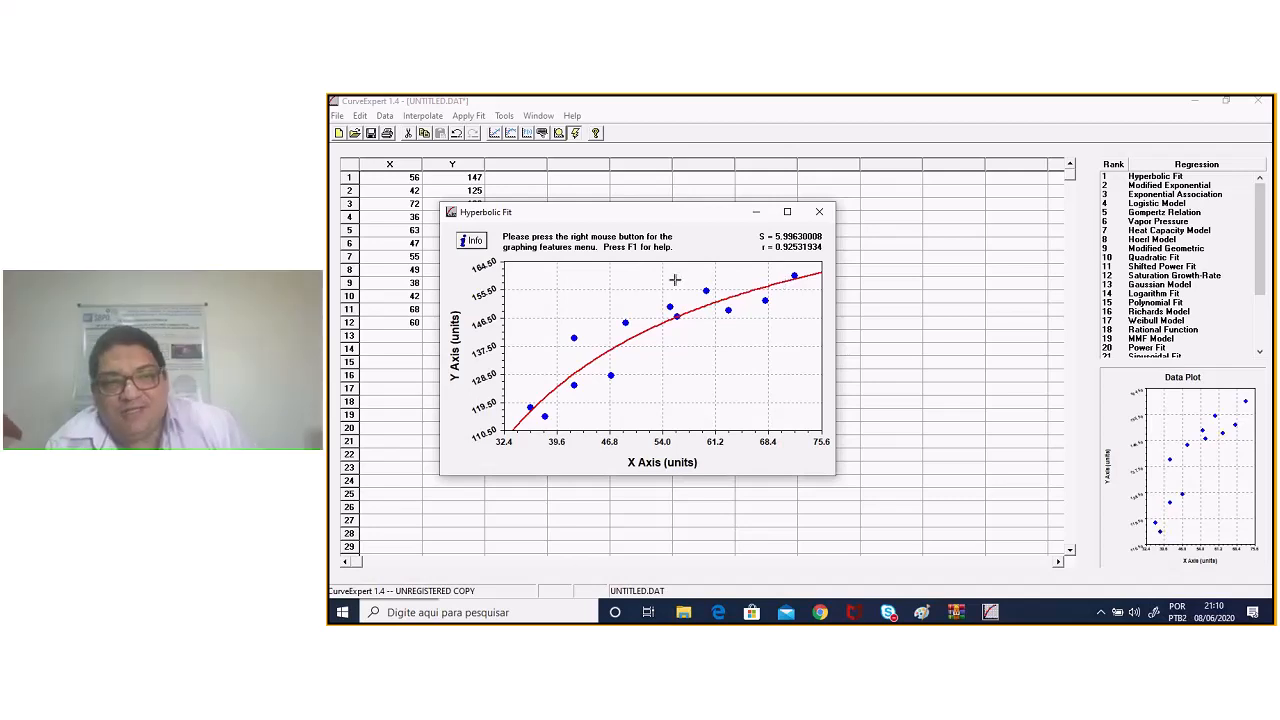
Step: Examine the model equation and coefficients of the hyperbolic fit
left_click(473, 245)
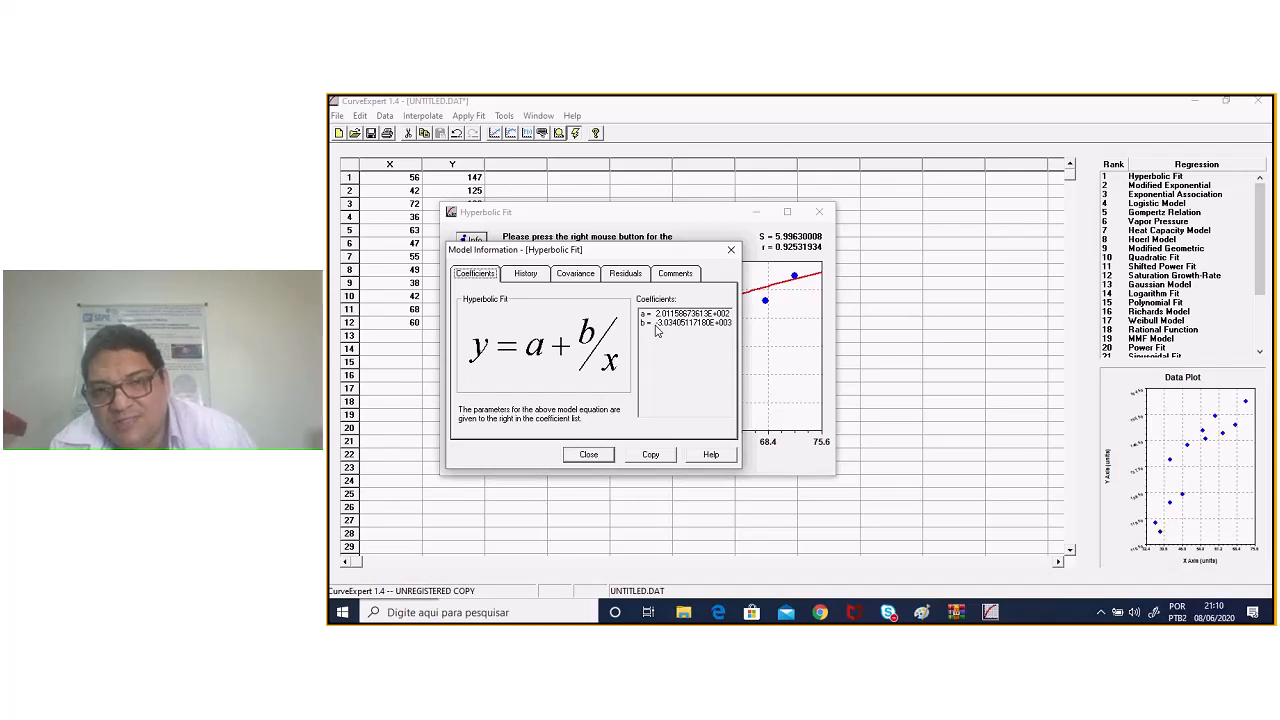
left_click(731, 251)
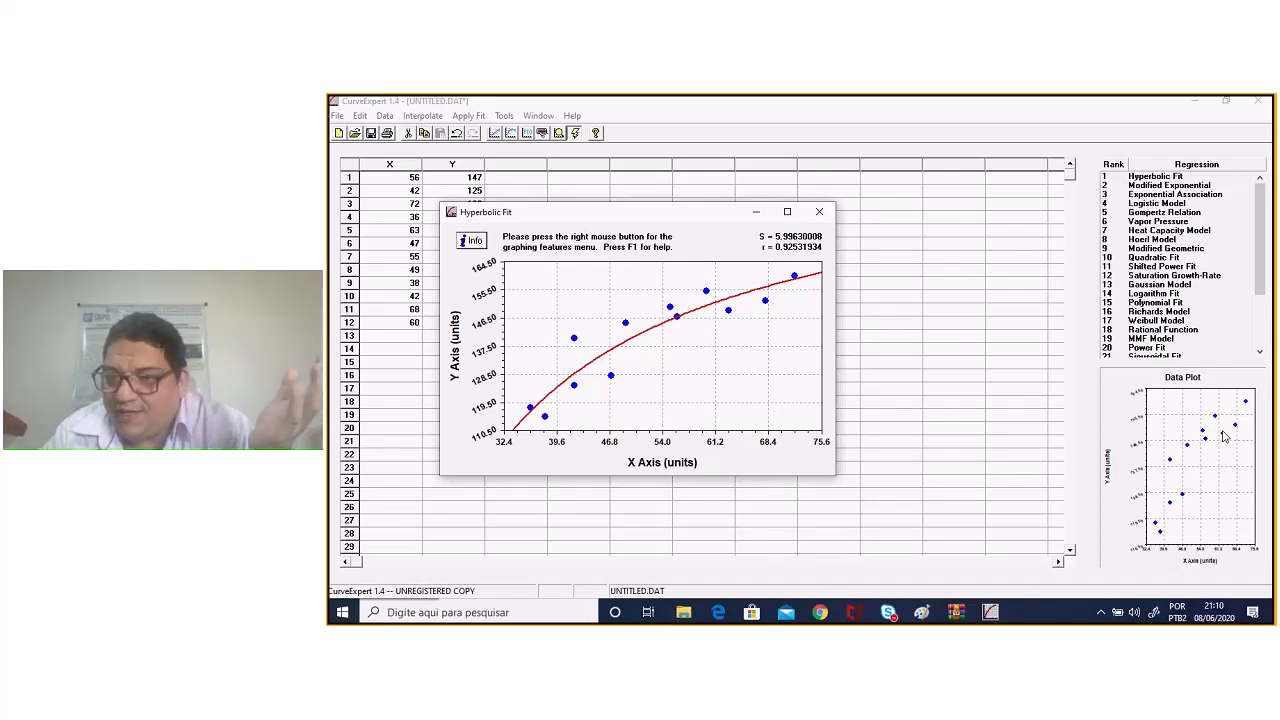
Step: Review the lower-ranked models in the regression ranking and view the data plot enlarged
left_click(1260, 355)
left_click(1260, 355)
left_click(1260, 355)
left_click(1260, 355)
left_click(1260, 355)
left_click(1260, 355)
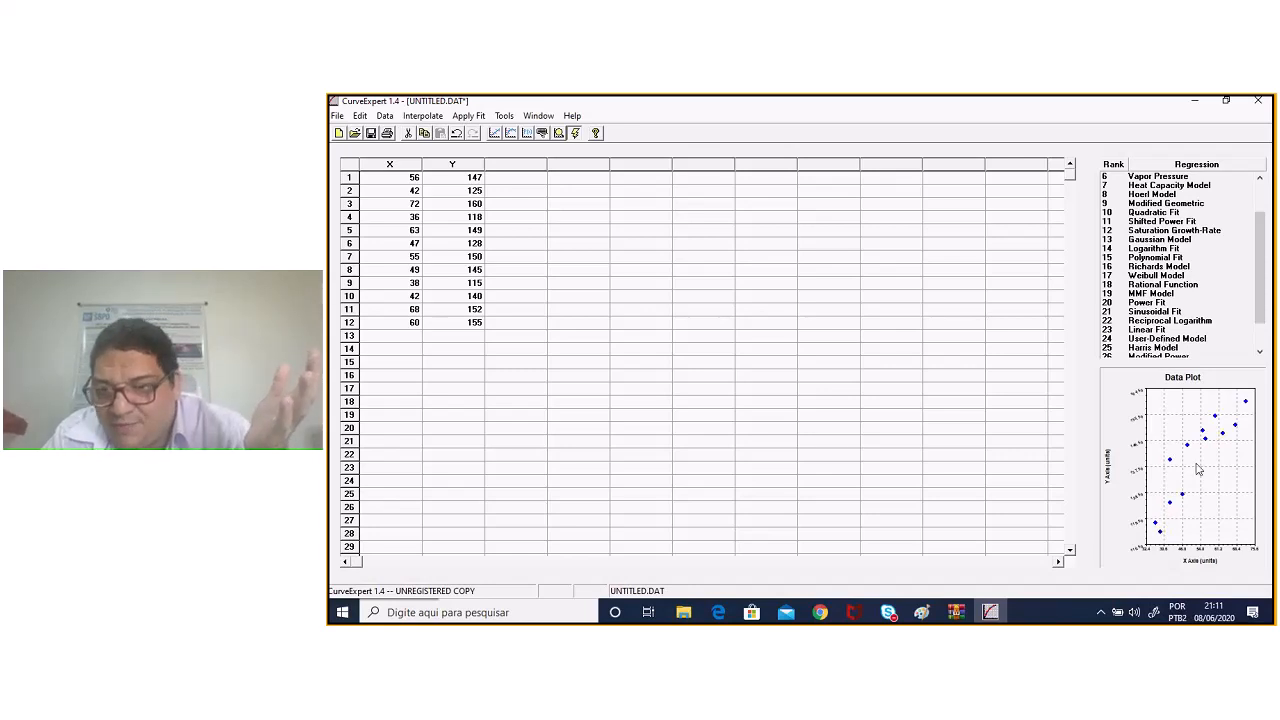
double_click(1137, 483)
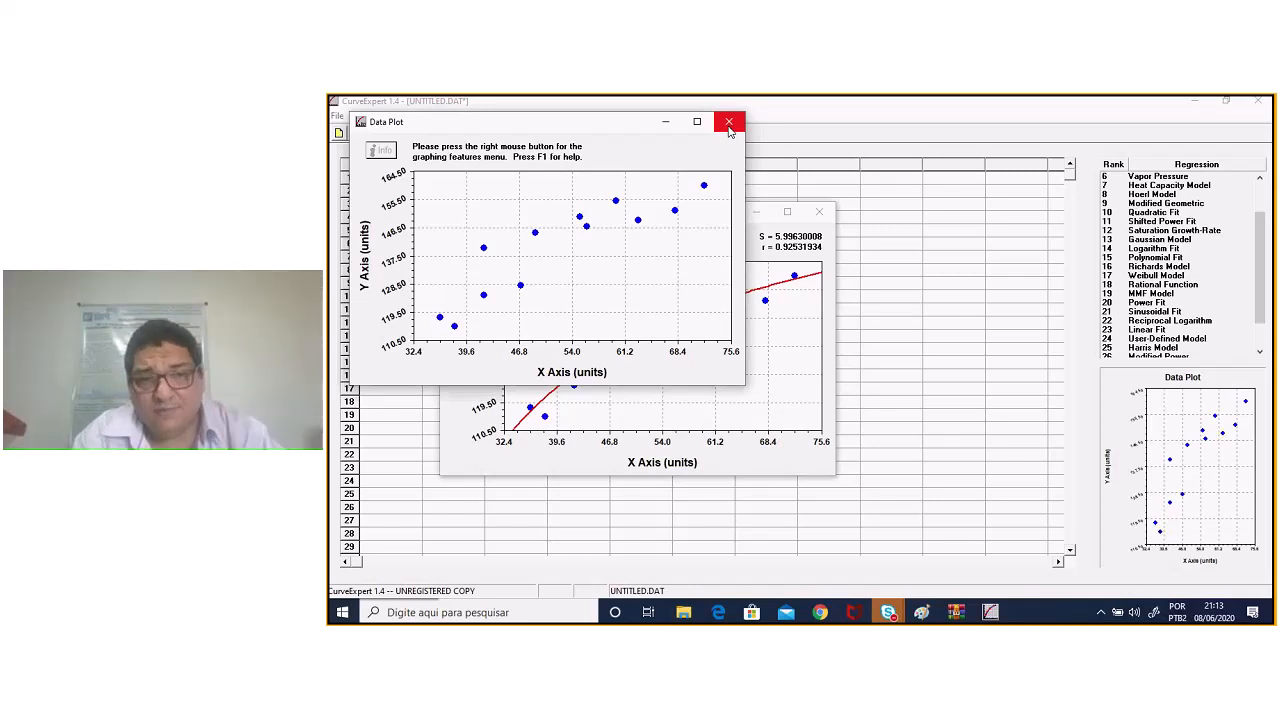
left_click(729, 122)
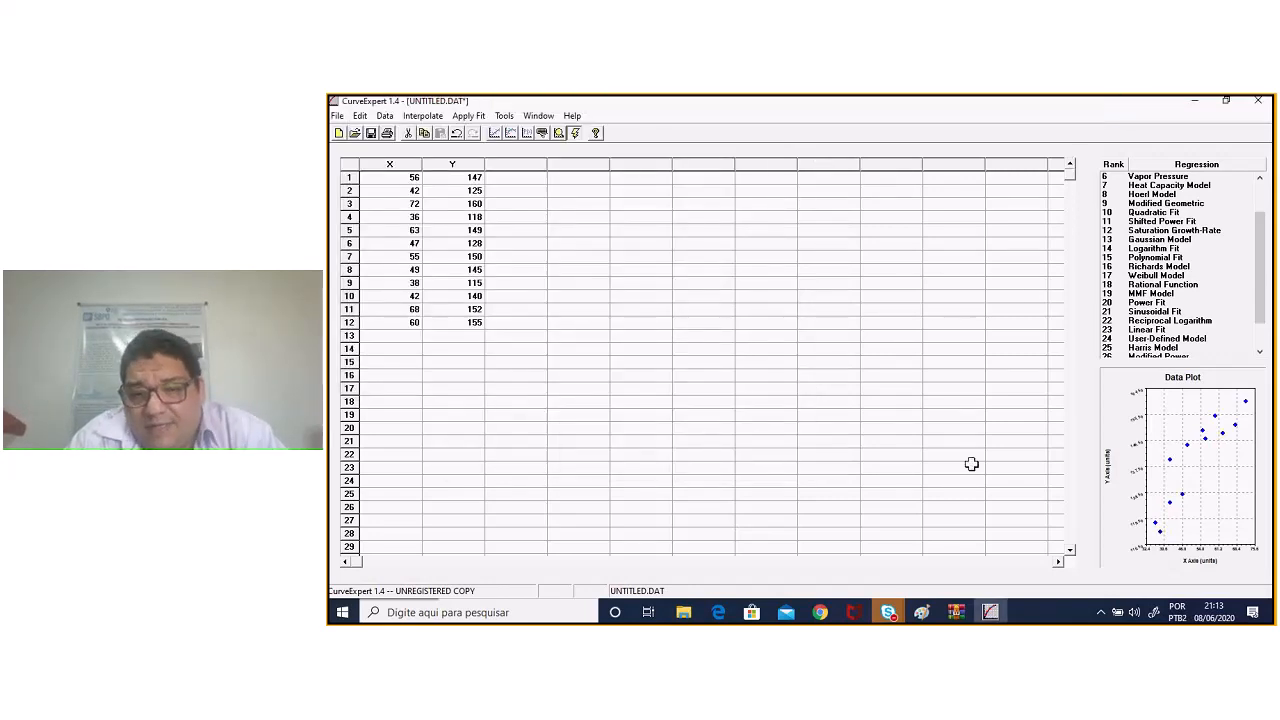
Step: Minimize the CurveExpert worksheet and close the CurveExpert.rar archive window and the Hyperbolic Fit plot
left_click(997, 609)
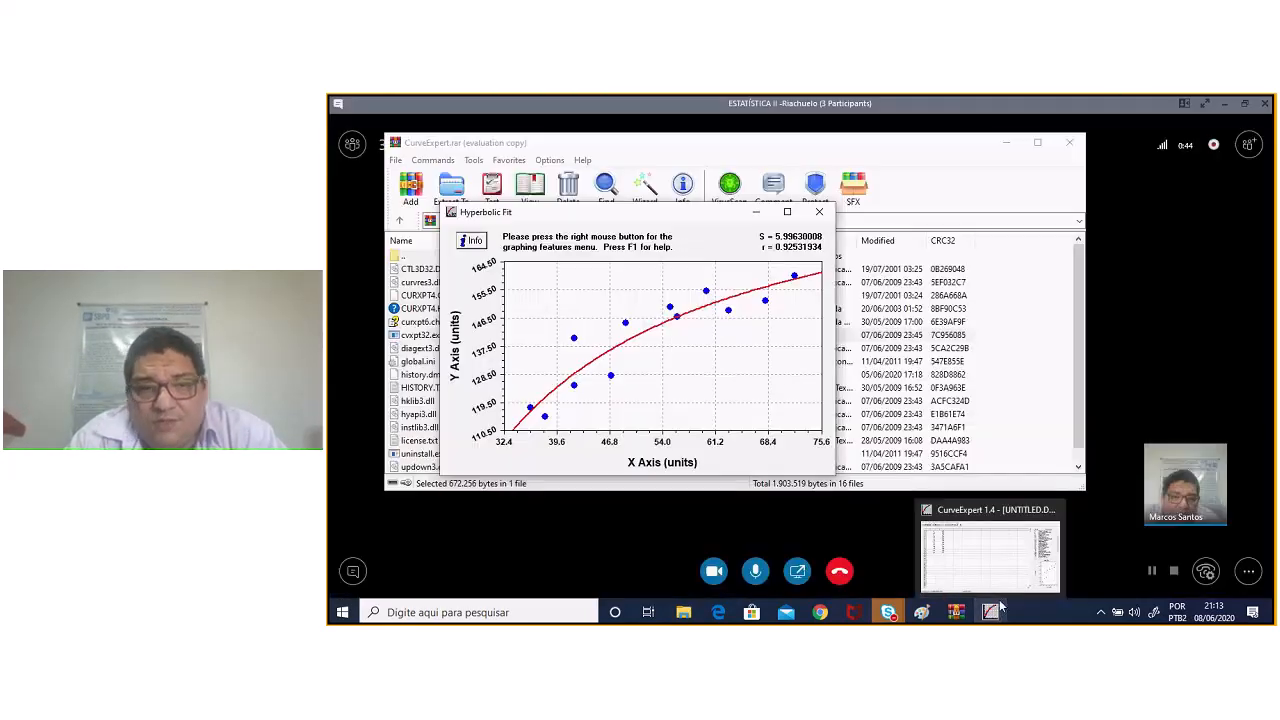
left_click(1069, 142)
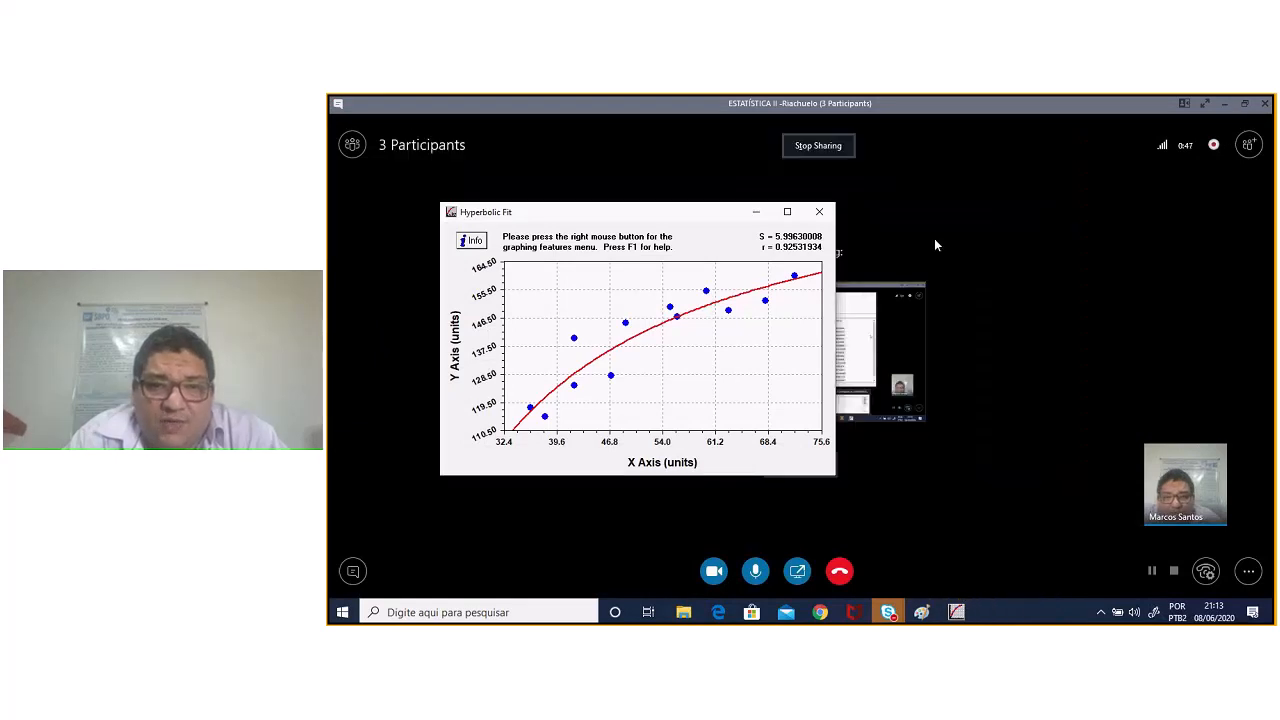
left_click(819, 211)
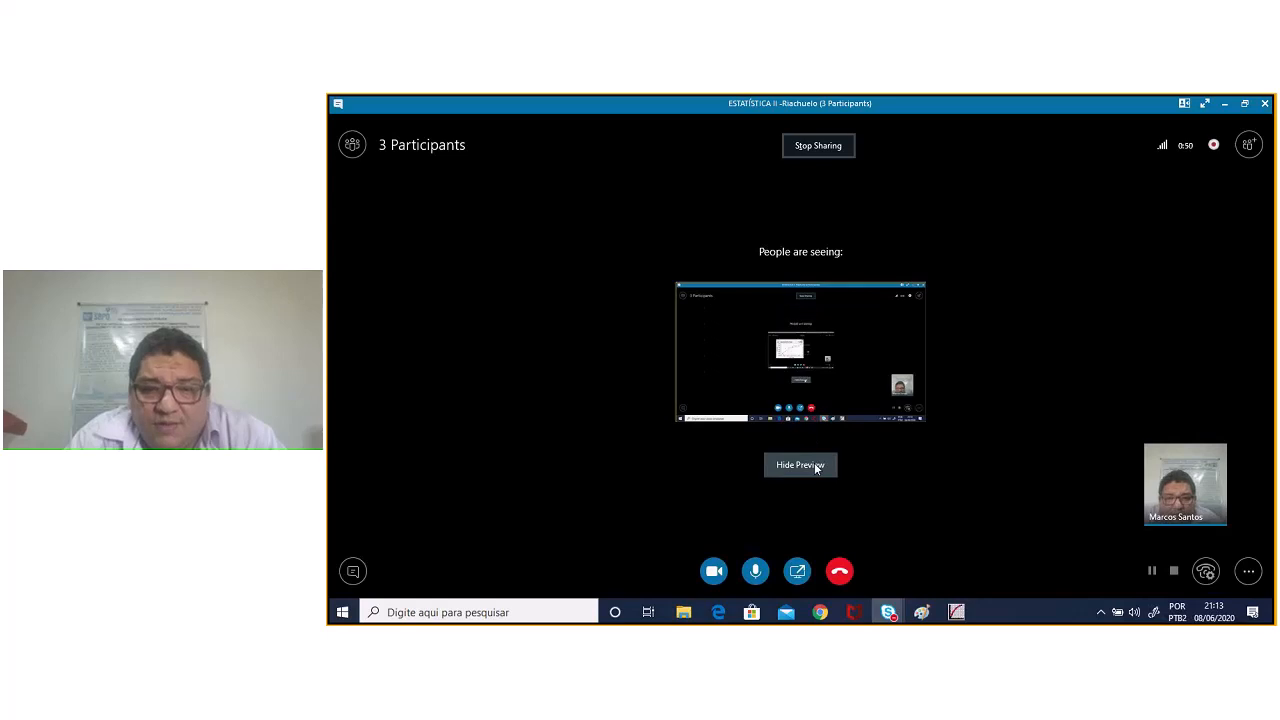